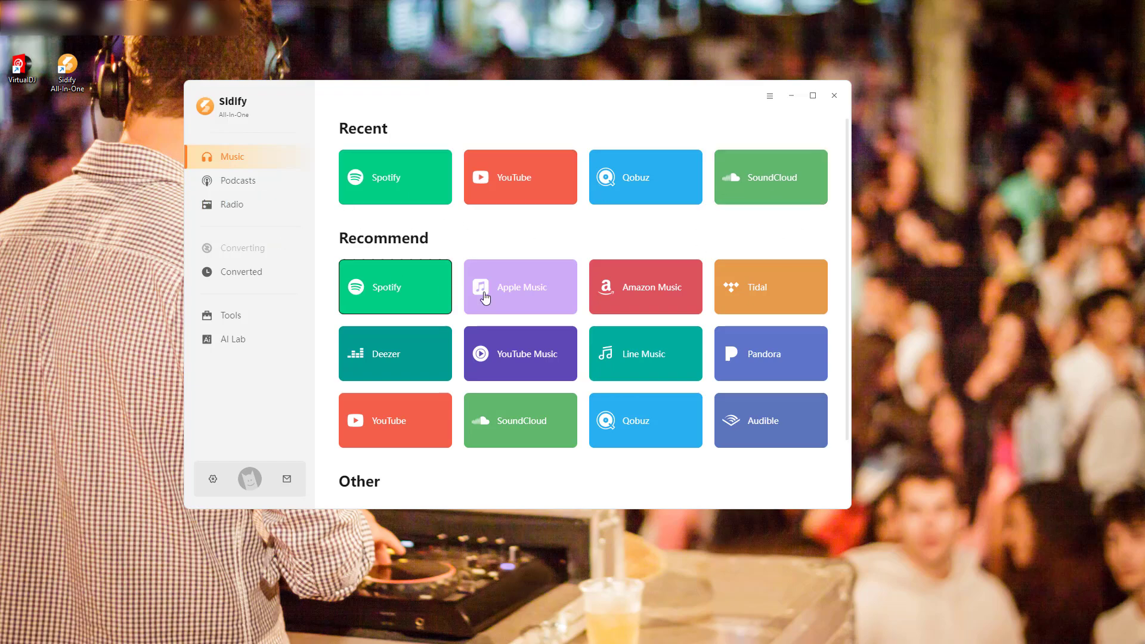
# - Open the Spotify converter and arrange the Sidify and Spotify windows side by side
pyautogui.click(400, 274)
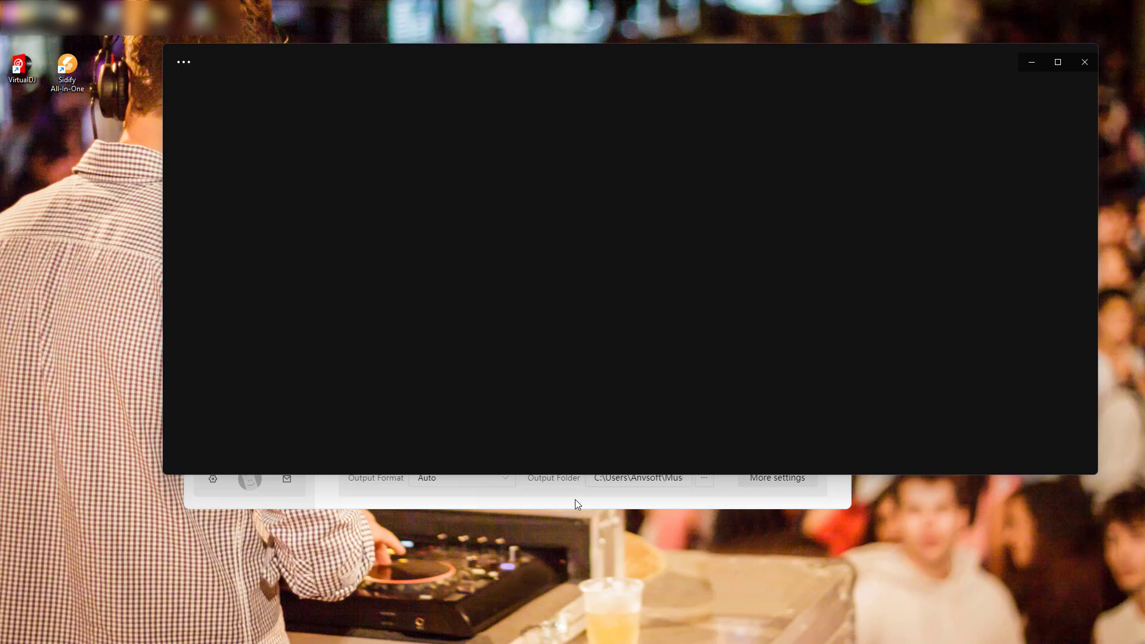
pyautogui.click(575, 500)
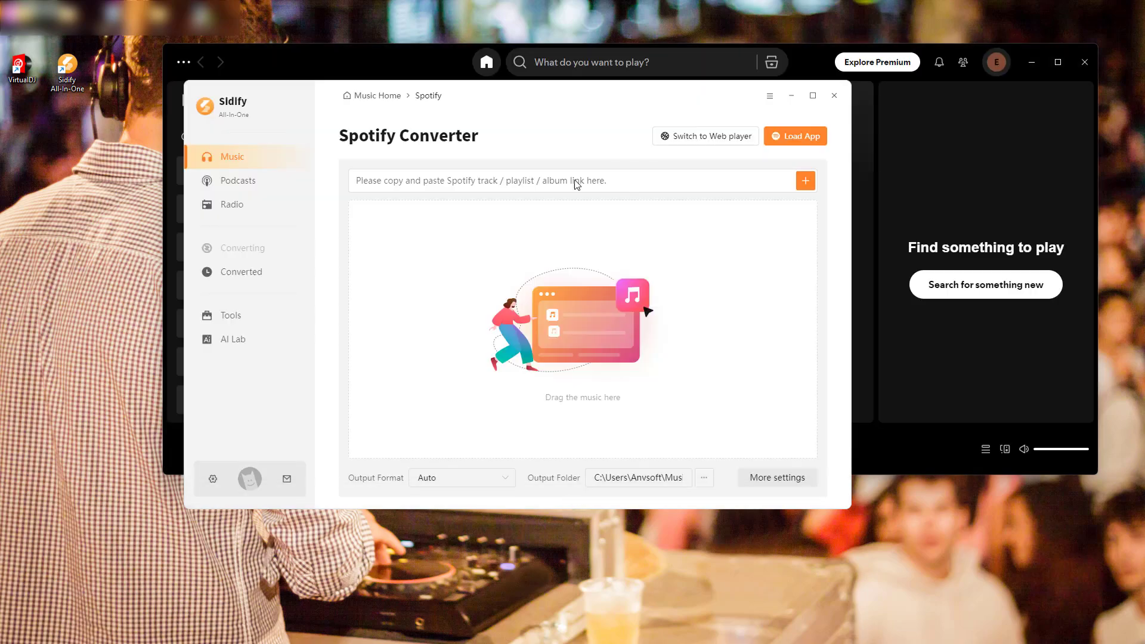
pyautogui.moveTo(558, 84); pyautogui.dragTo(417, 99)
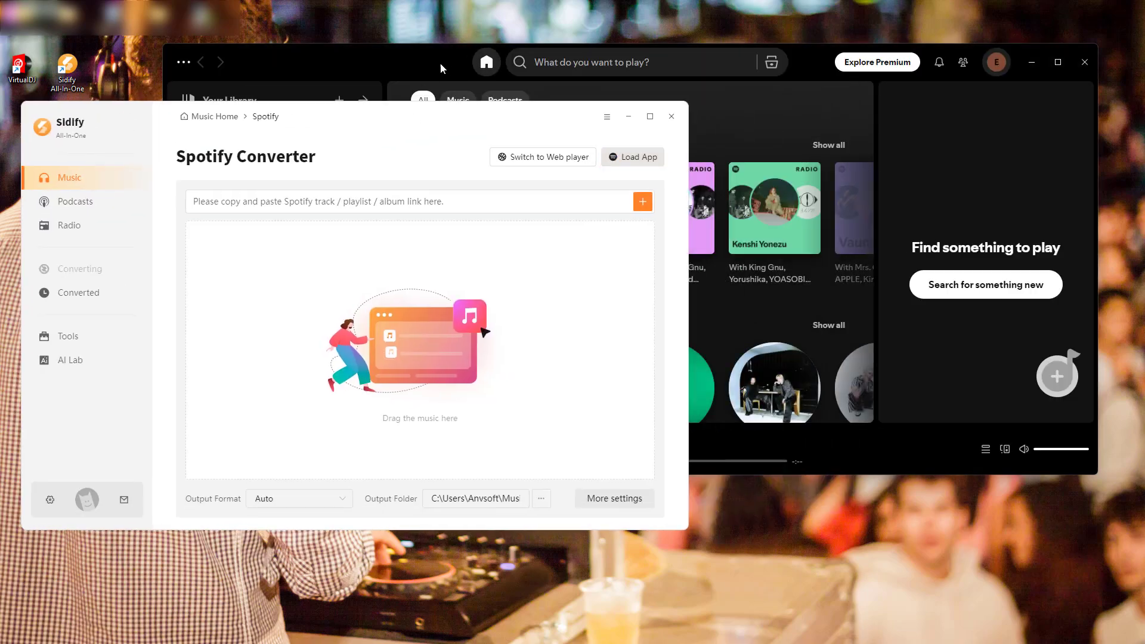
pyautogui.click(453, 46)
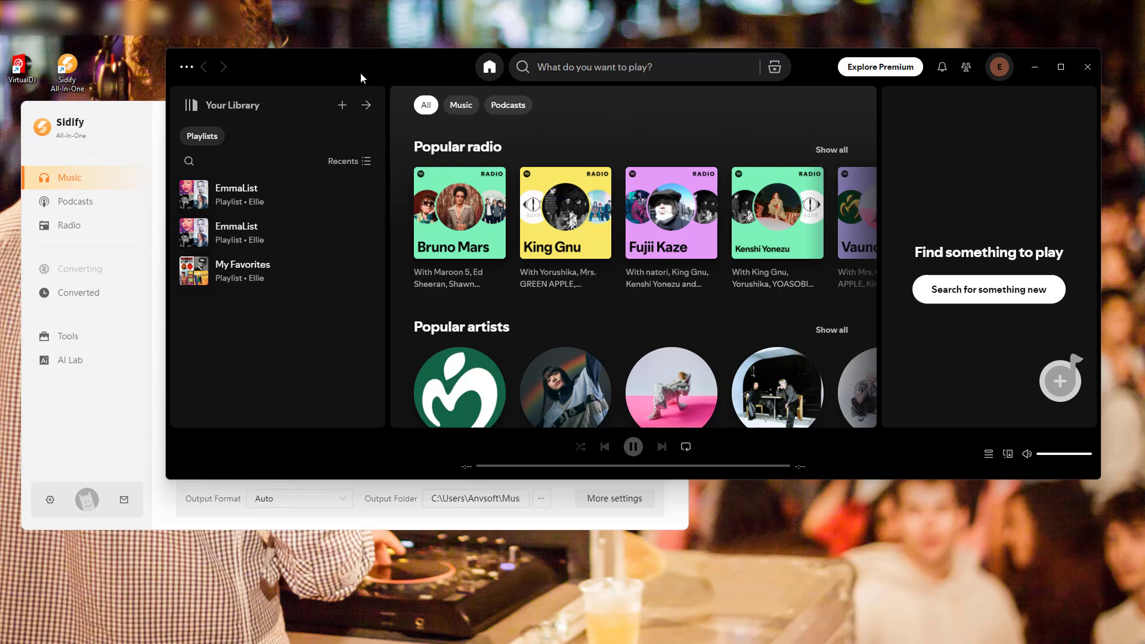
pyautogui.moveTo(663, 60); pyautogui.dragTo(692, 157)
pyautogui.click(384, 152)
# - Set output format to MP3, output folder to Virtual DJ, and review the More settings
pyautogui.click(344, 497)
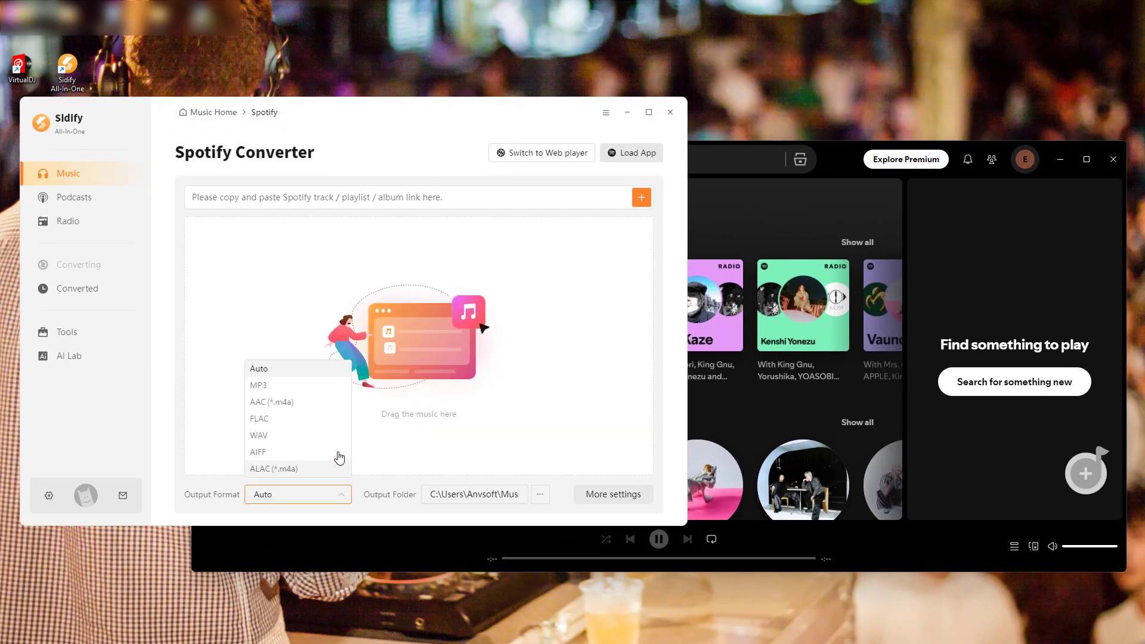
pyautogui.click(304, 386)
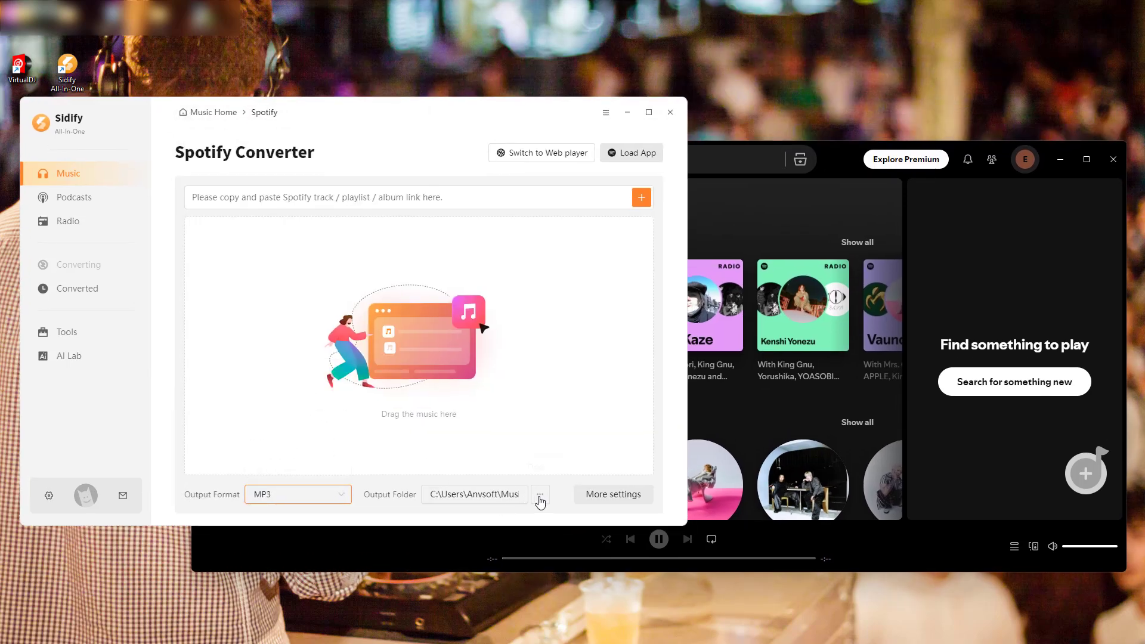
pyautogui.click(540, 494)
pyautogui.click(181, 131)
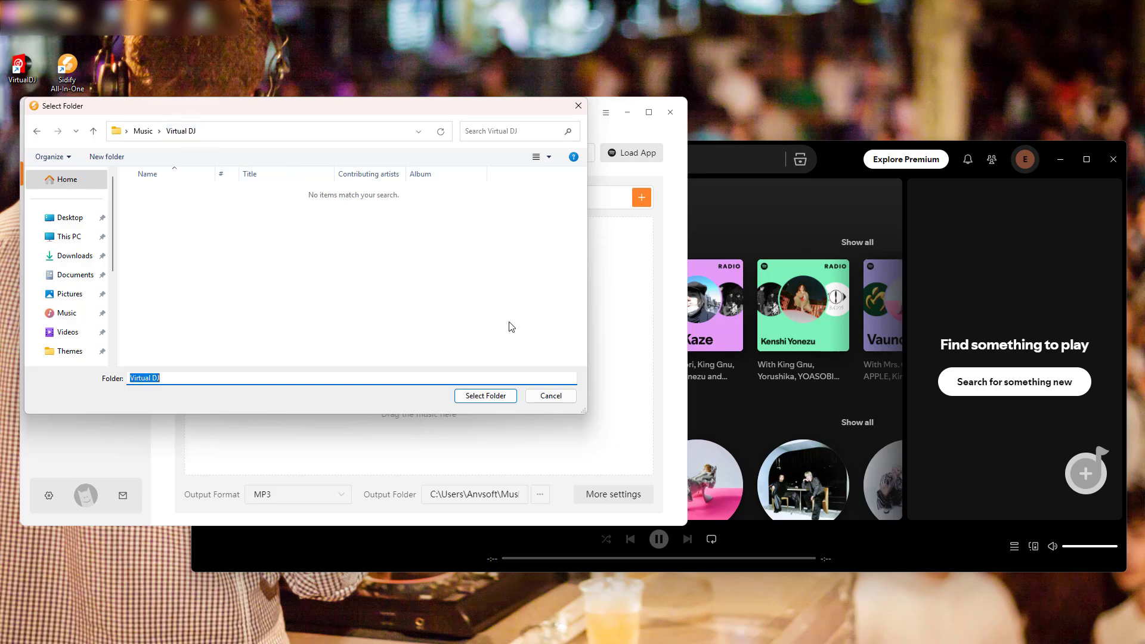
pyautogui.click(485, 396)
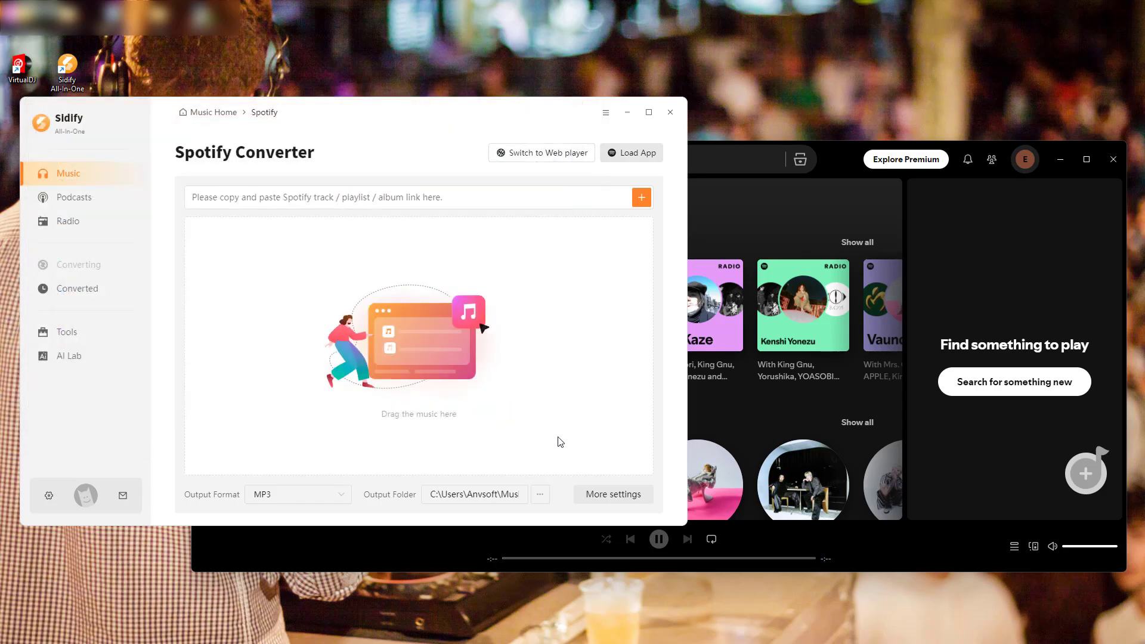
pyautogui.click(613, 494)
pyautogui.scroll(-3, 362, 303)
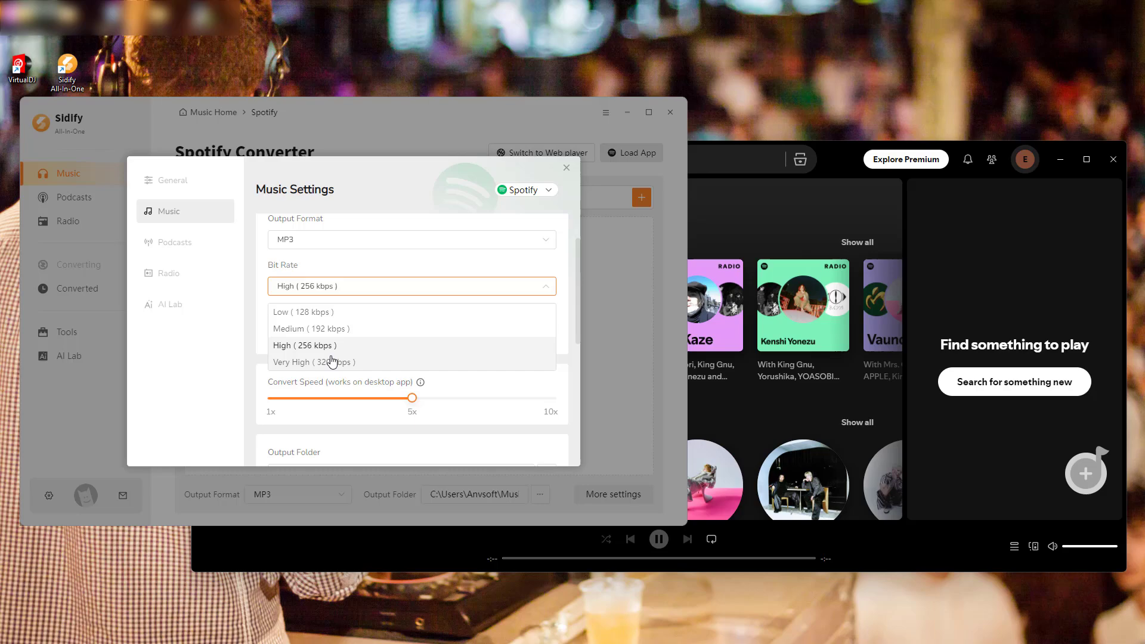
pyautogui.scroll(-3, 349, 331)
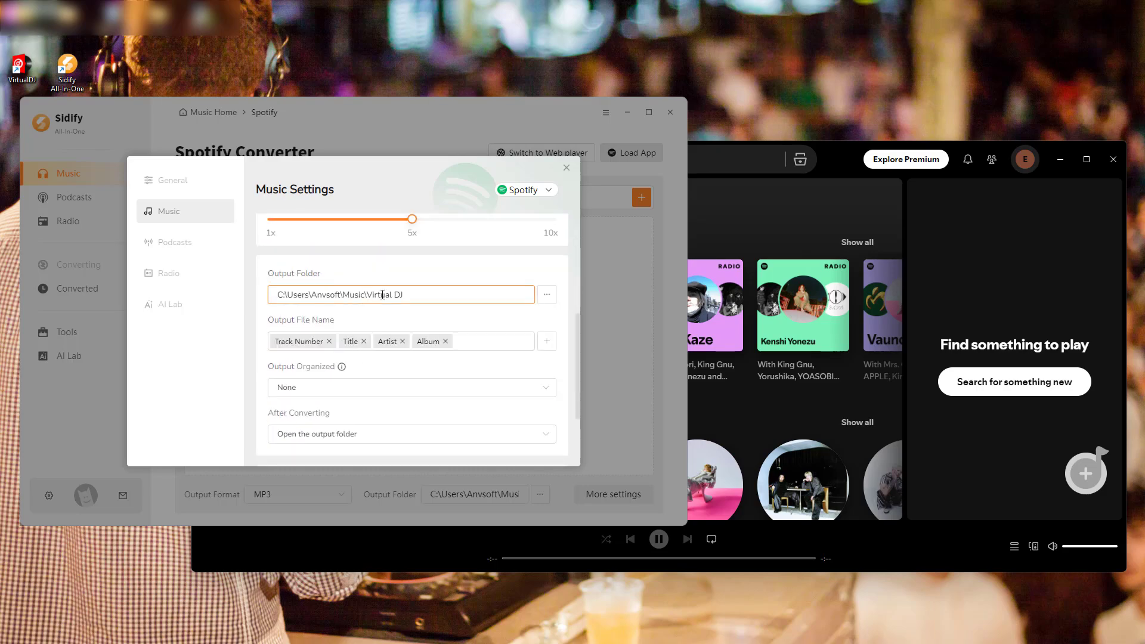
pyautogui.scroll(-2, 332, 385)
pyautogui.click(566, 167)
# - Drag Bruno Mars Radio tracks into Sidify, leaving out Photograph, and add the four checked songs
pyautogui.click(751, 218)
pyautogui.scroll(-1, 627, 296)
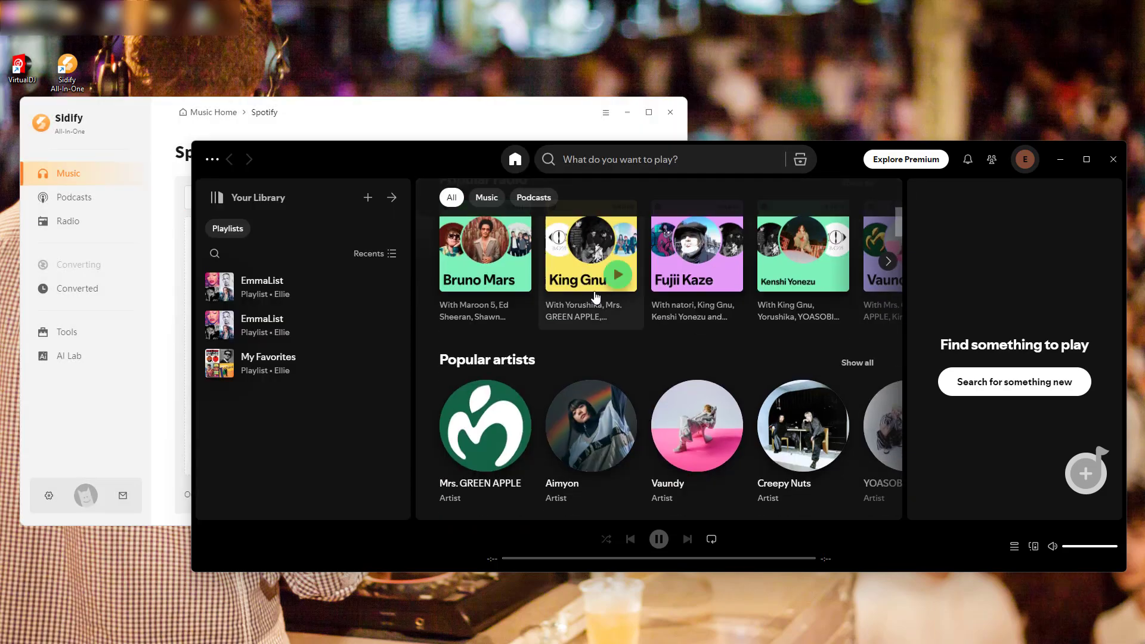
pyautogui.click(537, 277)
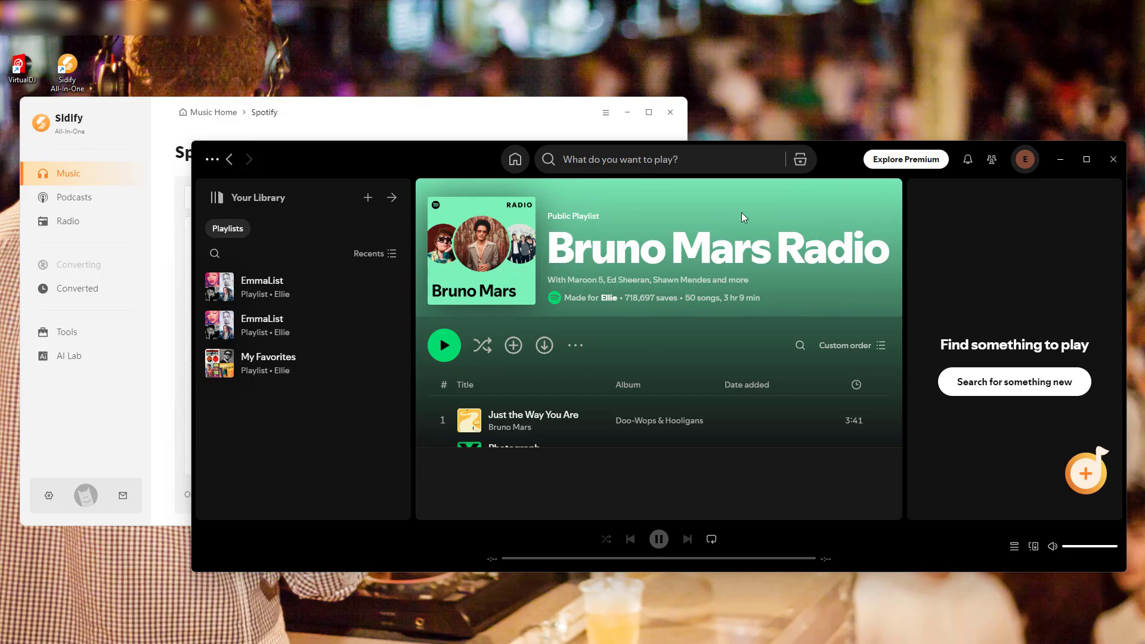
pyautogui.scroll(-2, 742, 250)
pyautogui.click(498, 137)
pyautogui.moveTo(734, 160); pyautogui.dragTo(985, 163)
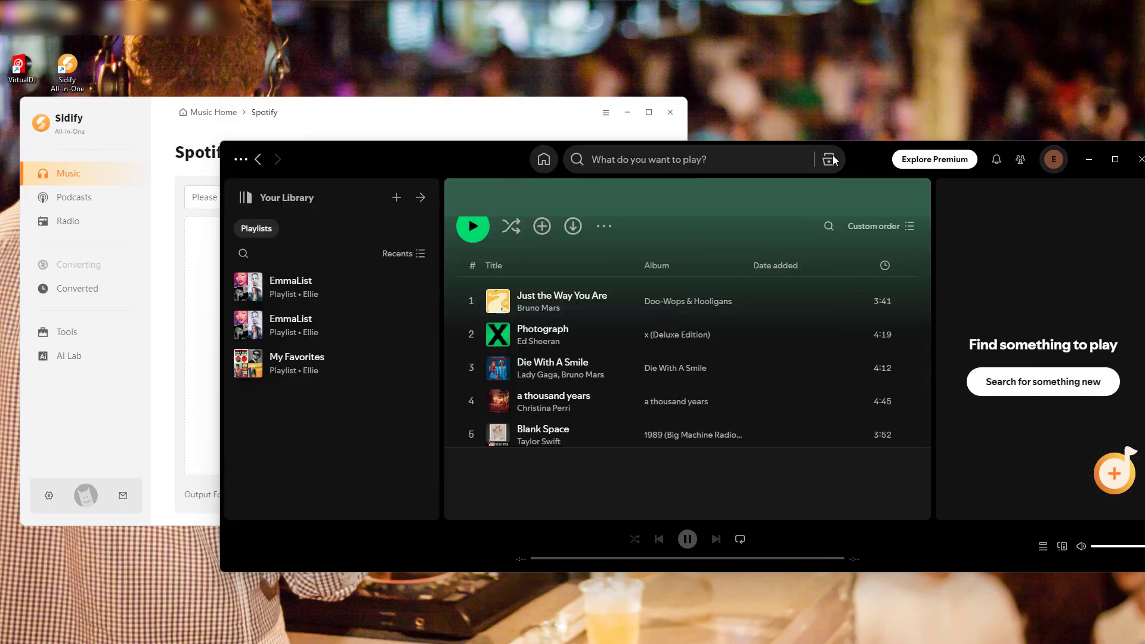
pyautogui.moveTo(800, 307); pyautogui.dragTo(340, 327)
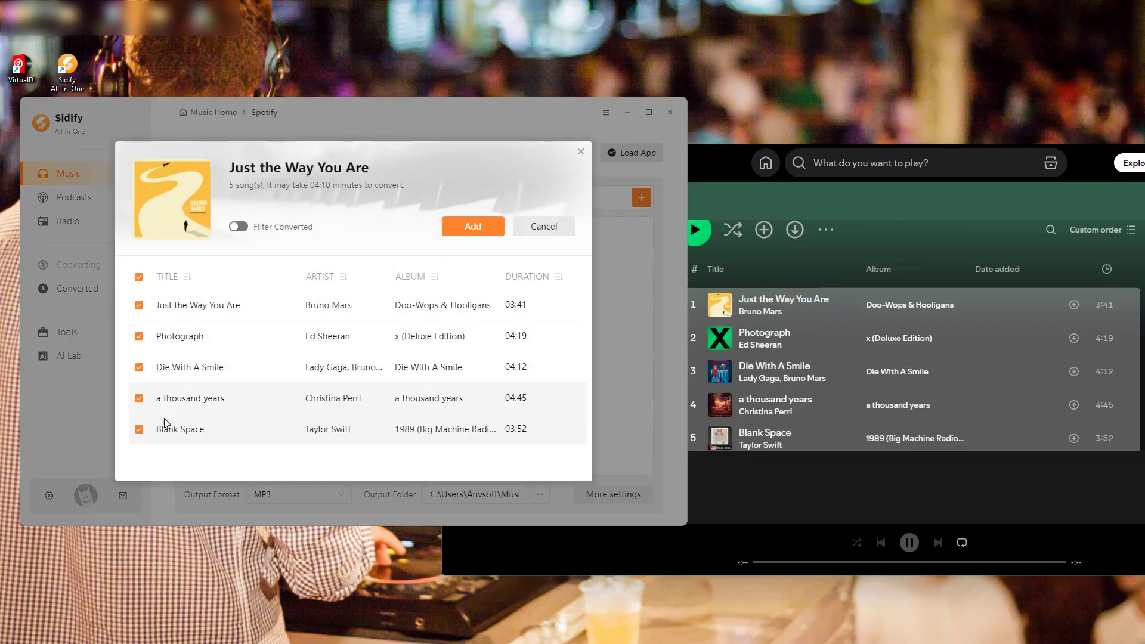
pyautogui.click(139, 336)
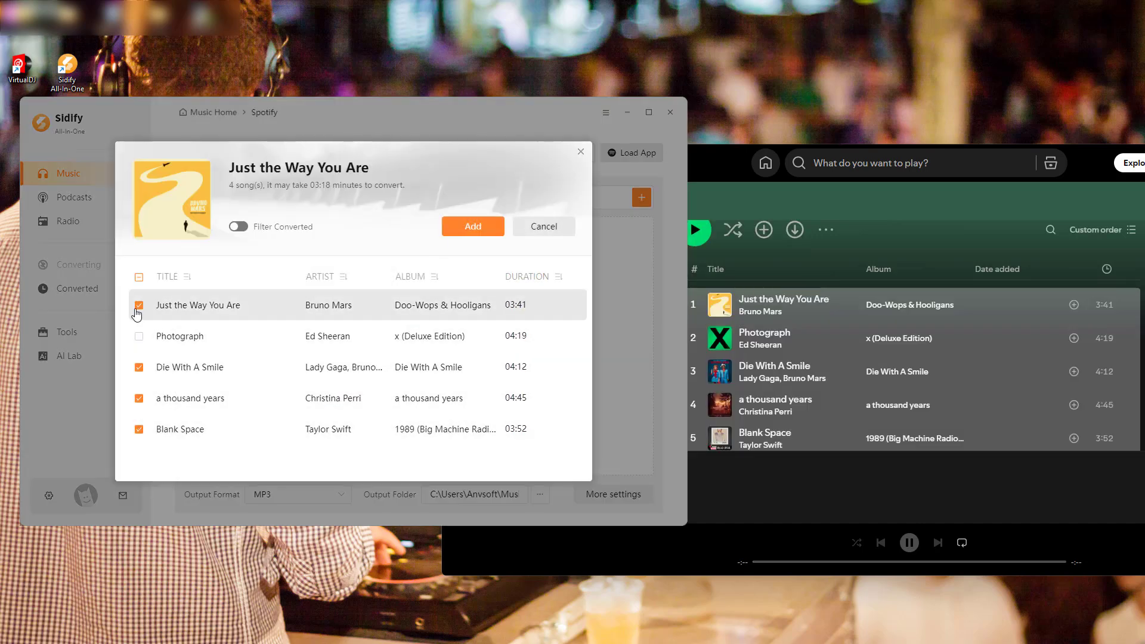
pyautogui.click(472, 226)
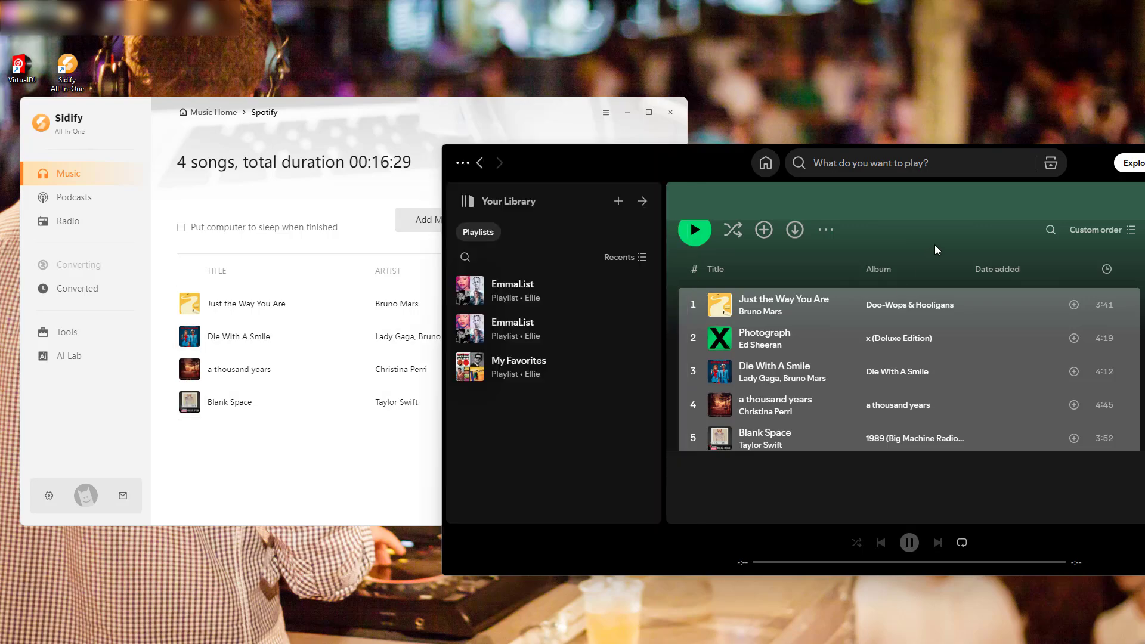
# - Add Yellow by Coldplay to the conversion list as the fifth track
pyautogui.moveTo(785, 367); pyautogui.dragTo(372, 427)
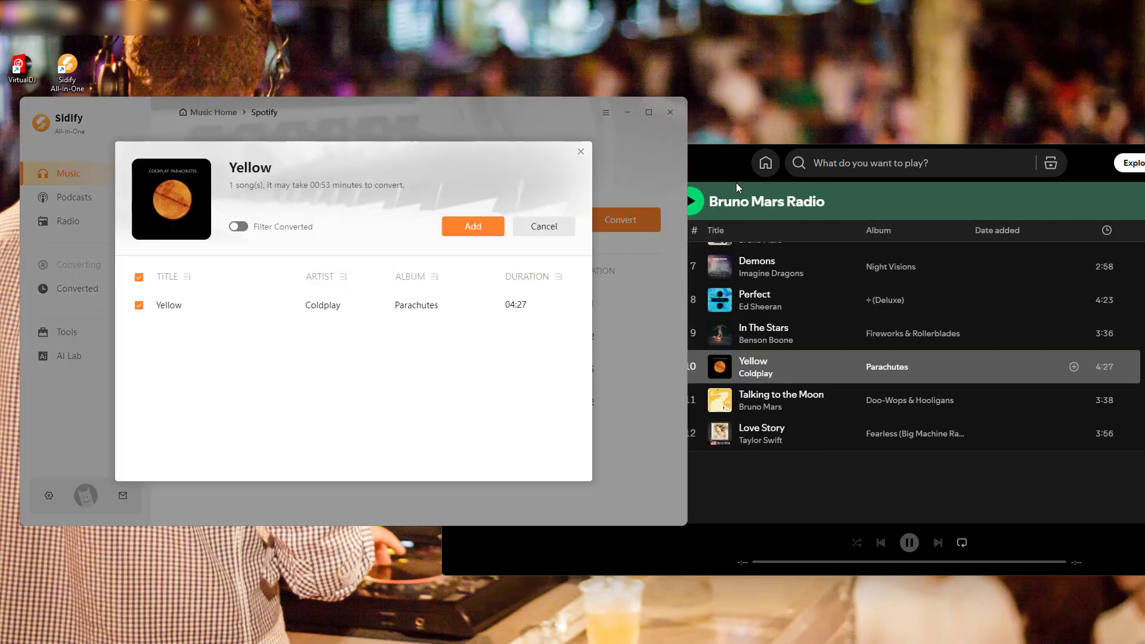
pyautogui.click(491, 223)
pyautogui.click(1032, 166)
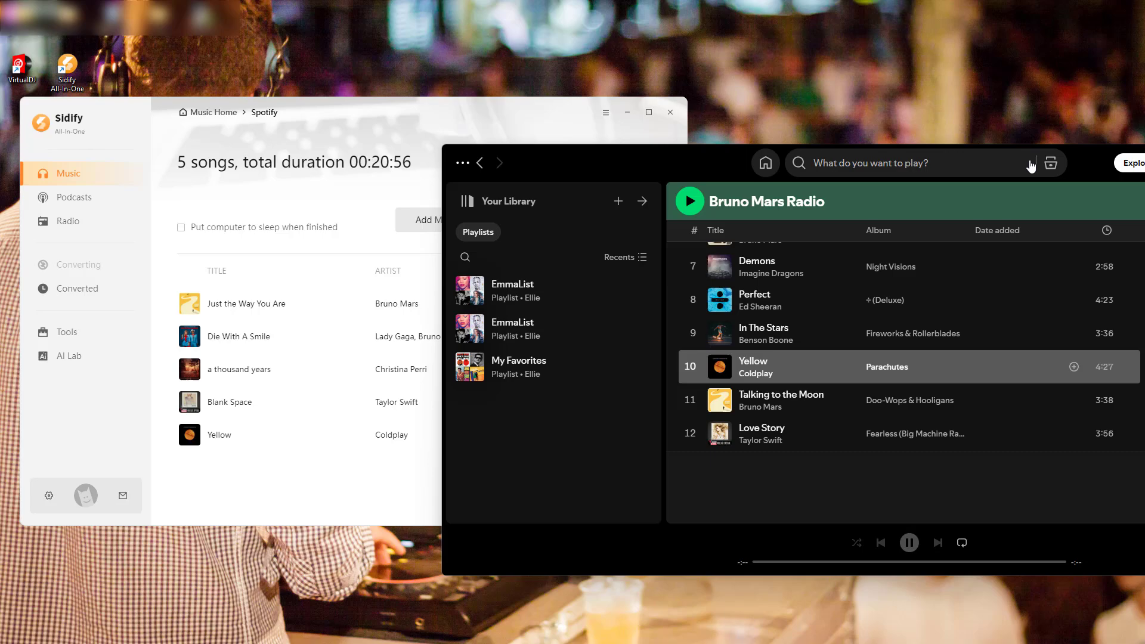
pyautogui.click(228, 250)
# - Convert the five queued songs, check the Converted list, and return to the progress page
pyautogui.click(620, 220)
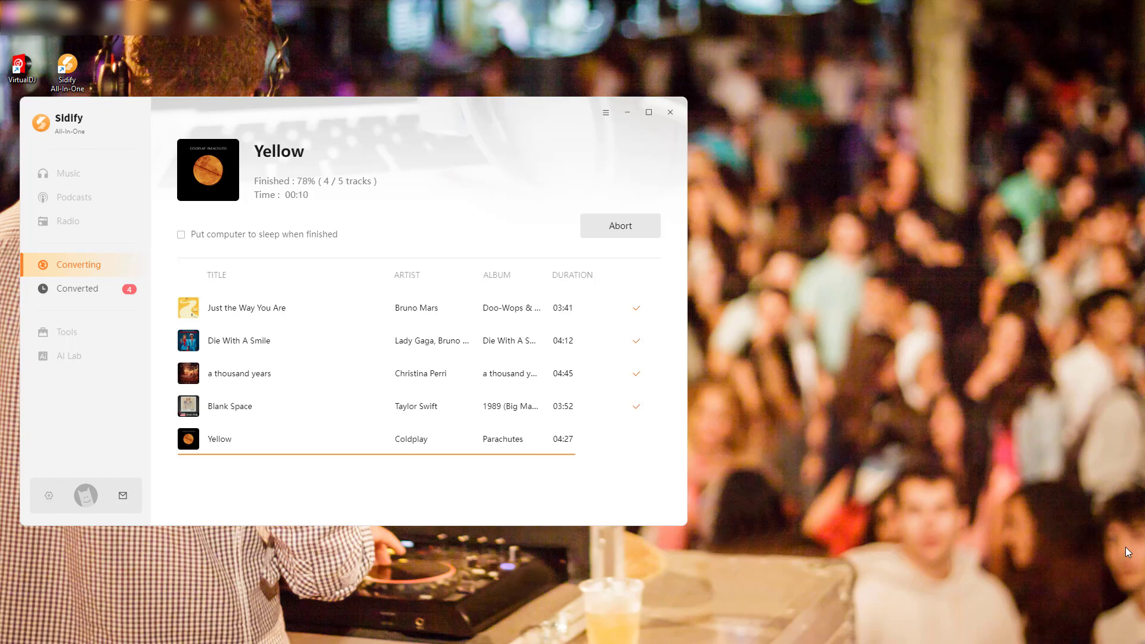
pyautogui.click(77, 289)
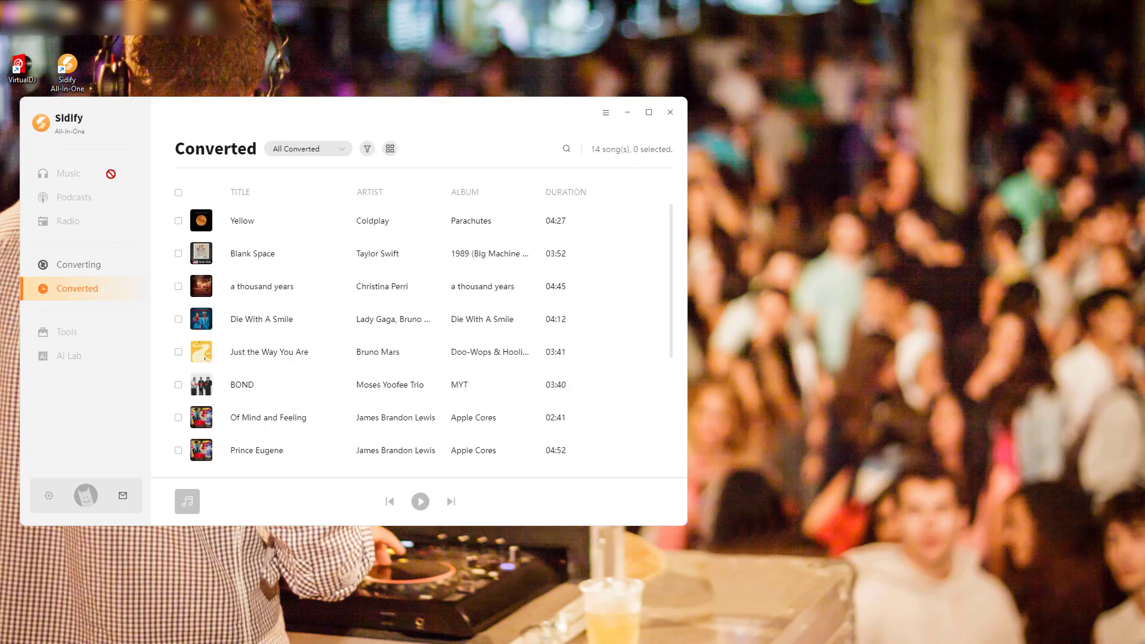
pyautogui.click(80, 265)
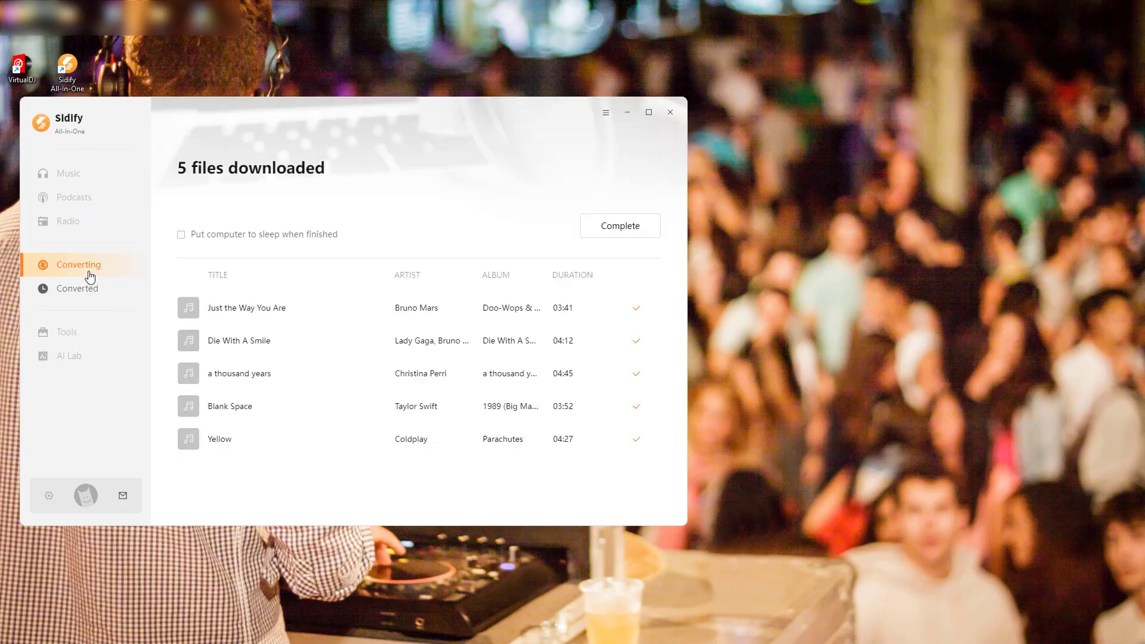
# - Complete the Spotify job, minimize Spotify, and return to the streaming services home for Tidal
pyautogui.click(610, 231)
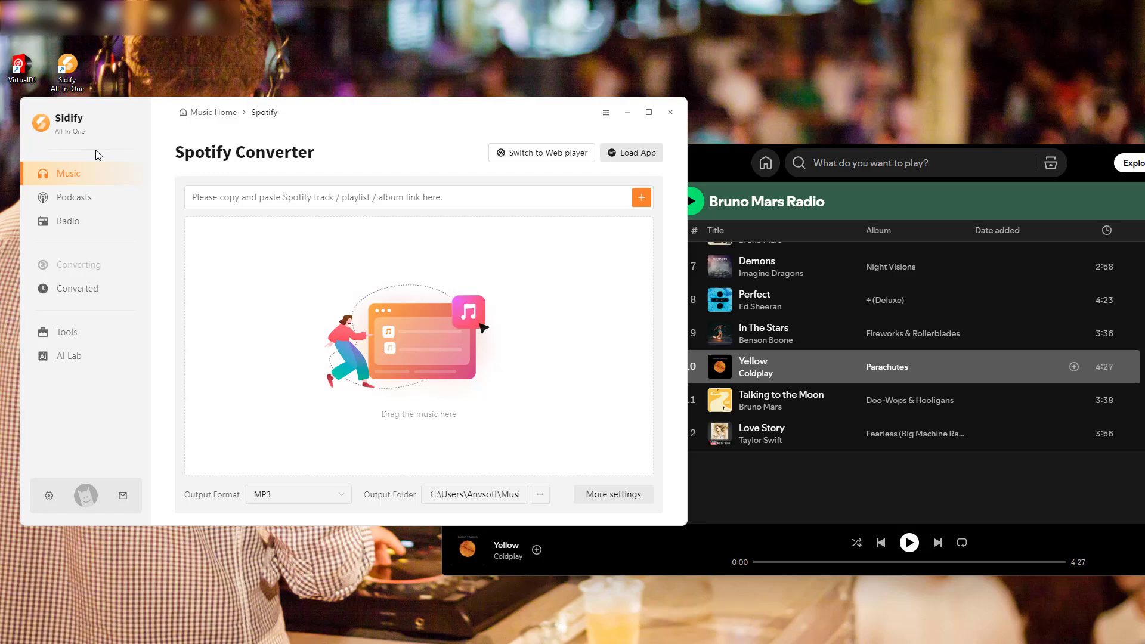
pyautogui.click(723, 165)
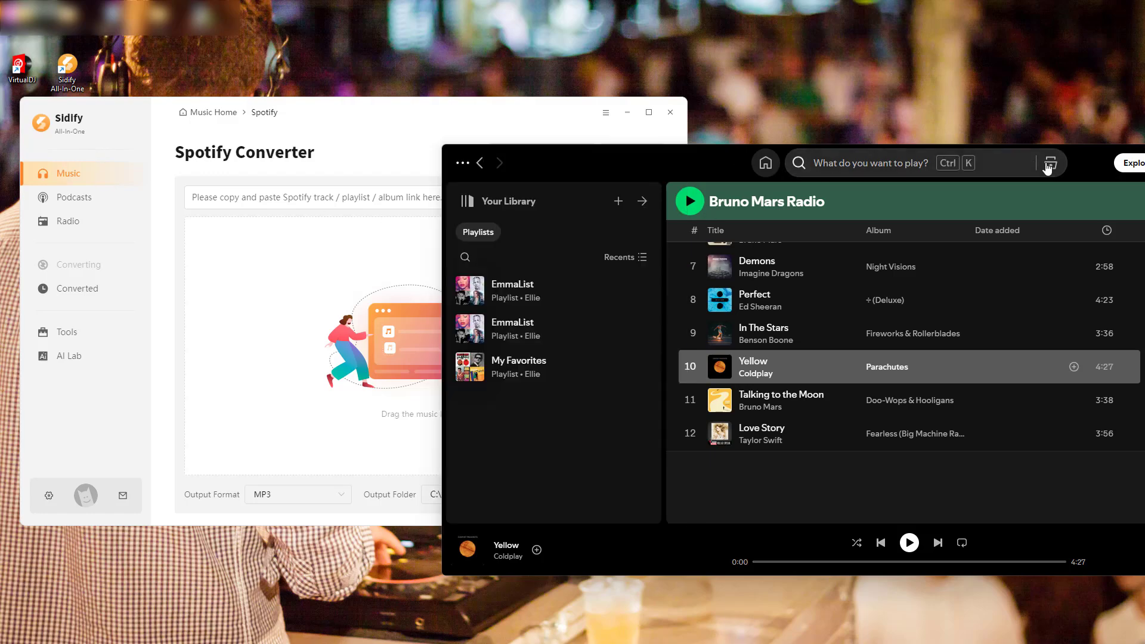
pyautogui.moveTo(751, 163); pyautogui.dragTo(1080, 172)
pyautogui.click(1113, 177)
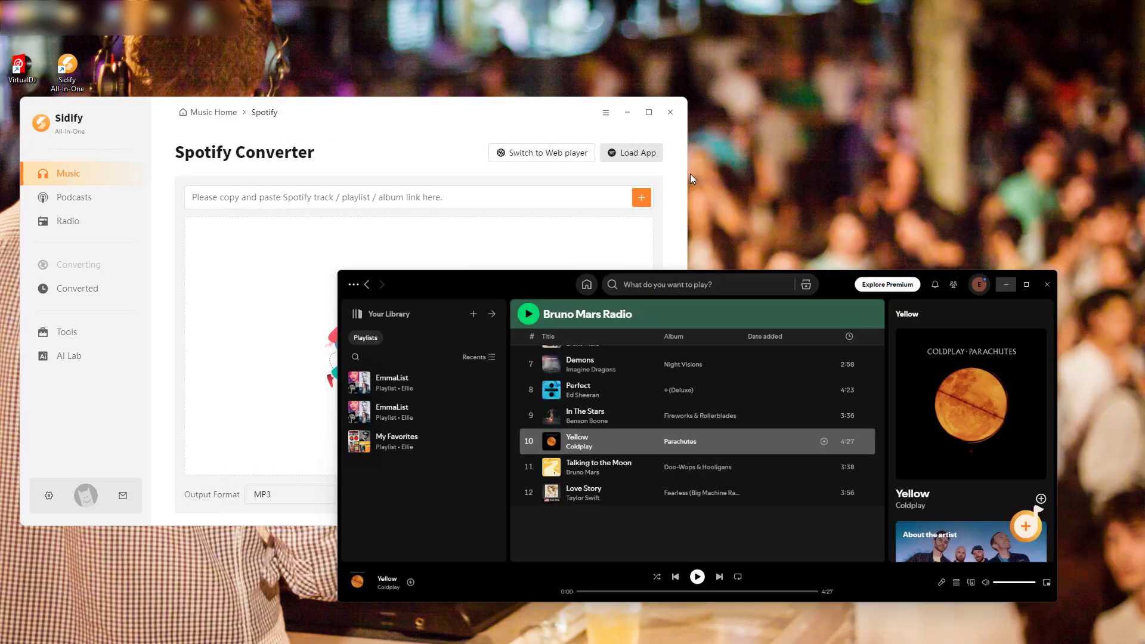
pyautogui.click(213, 112)
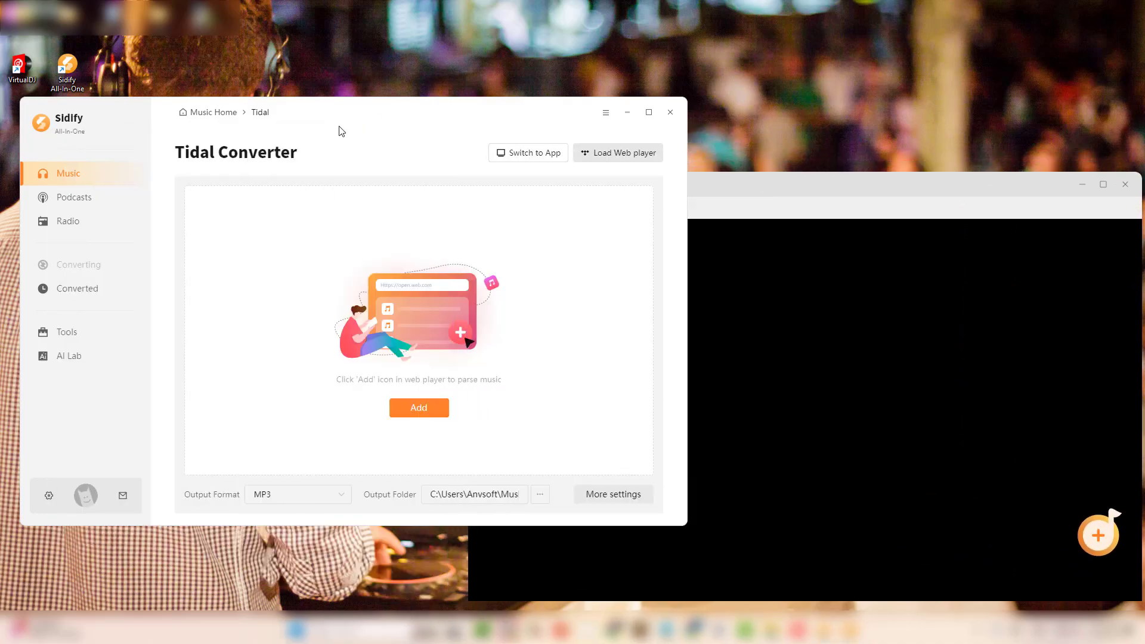
# - Keep MP3 output and the Virtual DJ folder for Tidal, and review the music settings
pyautogui.click(309, 497)
pyautogui.click(302, 379)
pyautogui.click(540, 494)
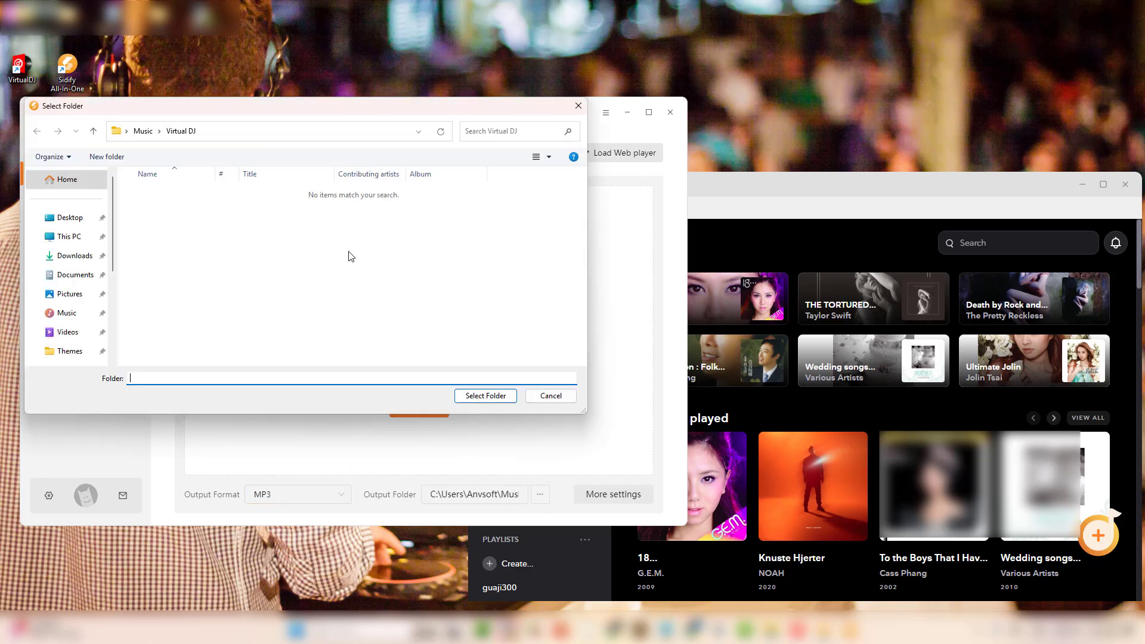
pyautogui.click(542, 393)
pyautogui.click(613, 493)
pyautogui.scroll(-3, 450, 272)
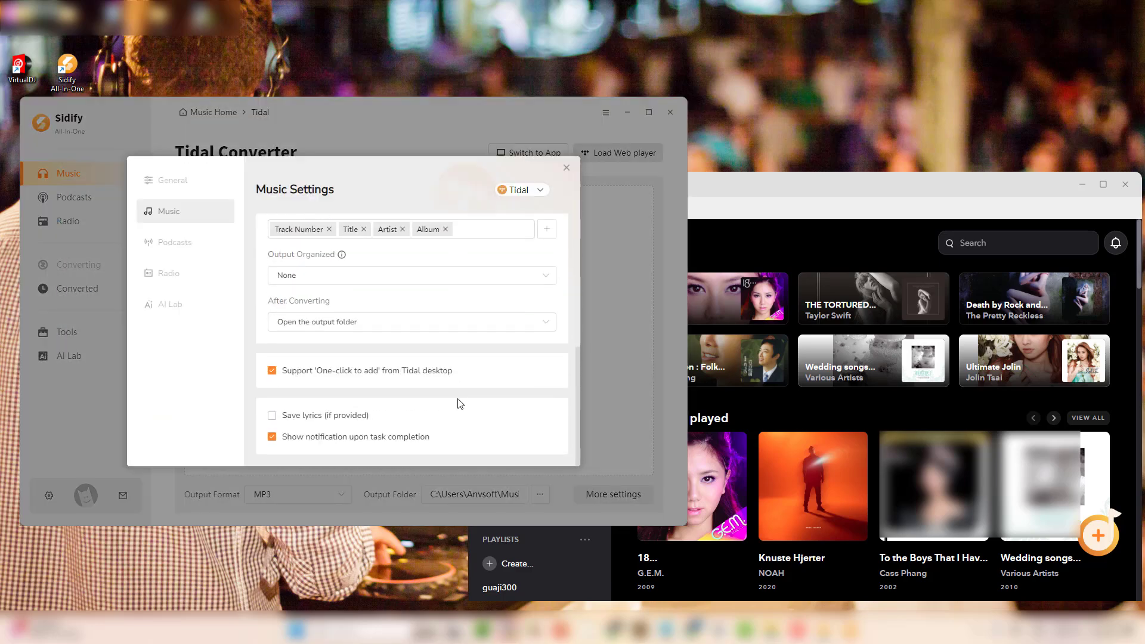
pyautogui.scroll(5, 450, 272)
pyautogui.click(567, 168)
# - Send the Pop Wave UK playlist from the Tidal web player to the converter
pyautogui.click(741, 205)
pyautogui.moveTo(741, 185); pyautogui.dragTo(749, 161)
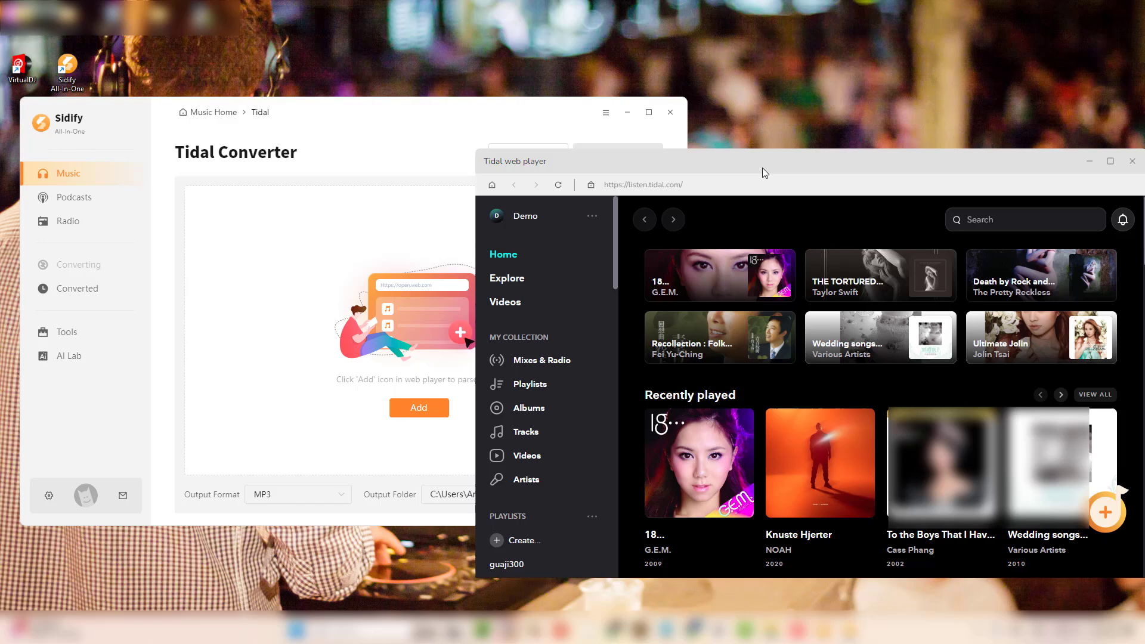
pyautogui.scroll(-5, 896, 402)
pyautogui.scroll(-5, 1068, 443)
pyautogui.scroll(2, 1067, 443)
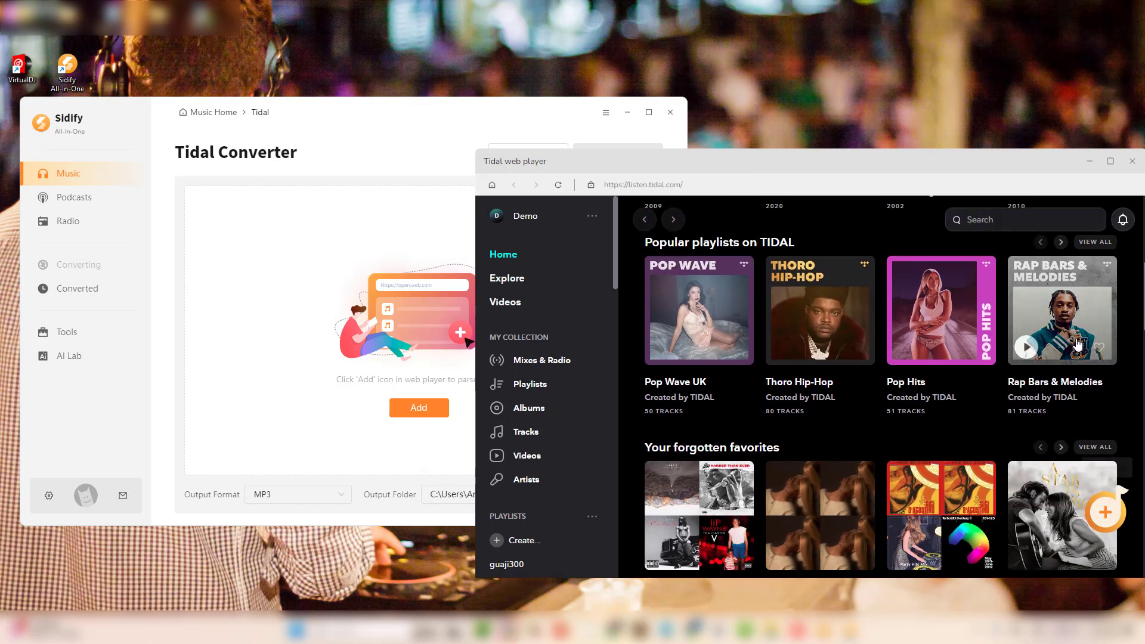
pyautogui.scroll(-2, 1066, 444)
pyautogui.scroll(2, 1066, 442)
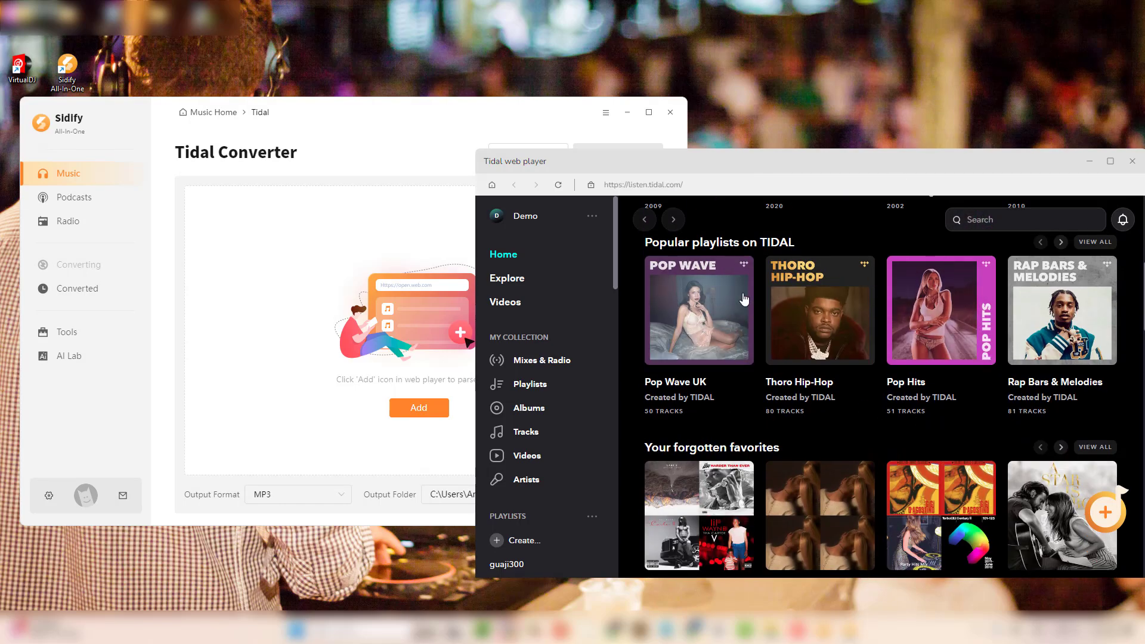
pyautogui.click(723, 318)
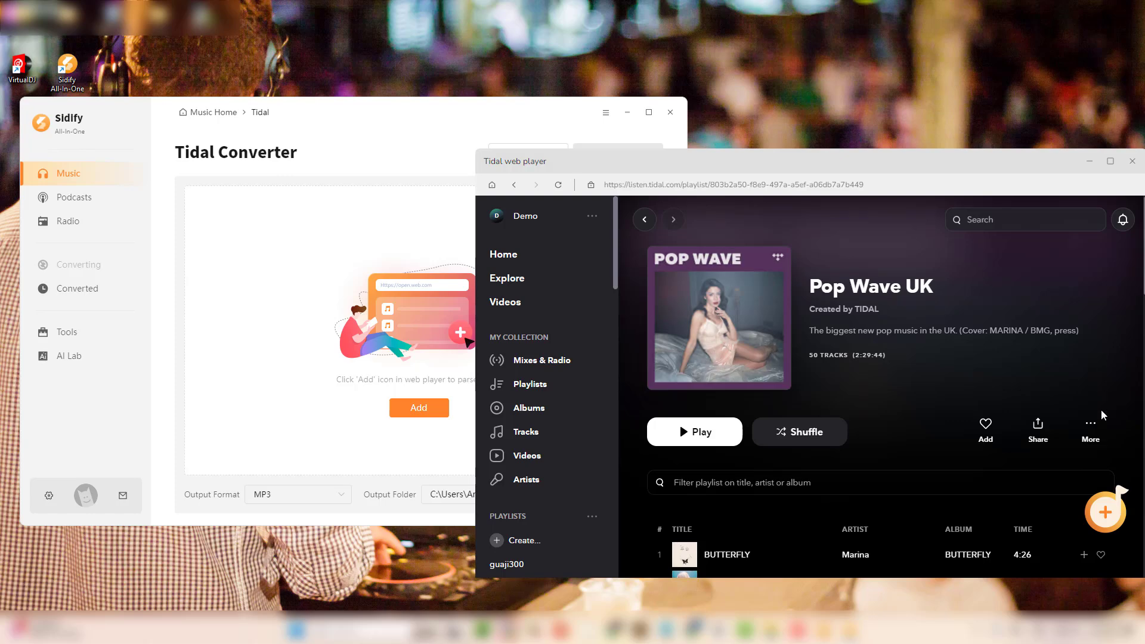
pyautogui.click(1106, 510)
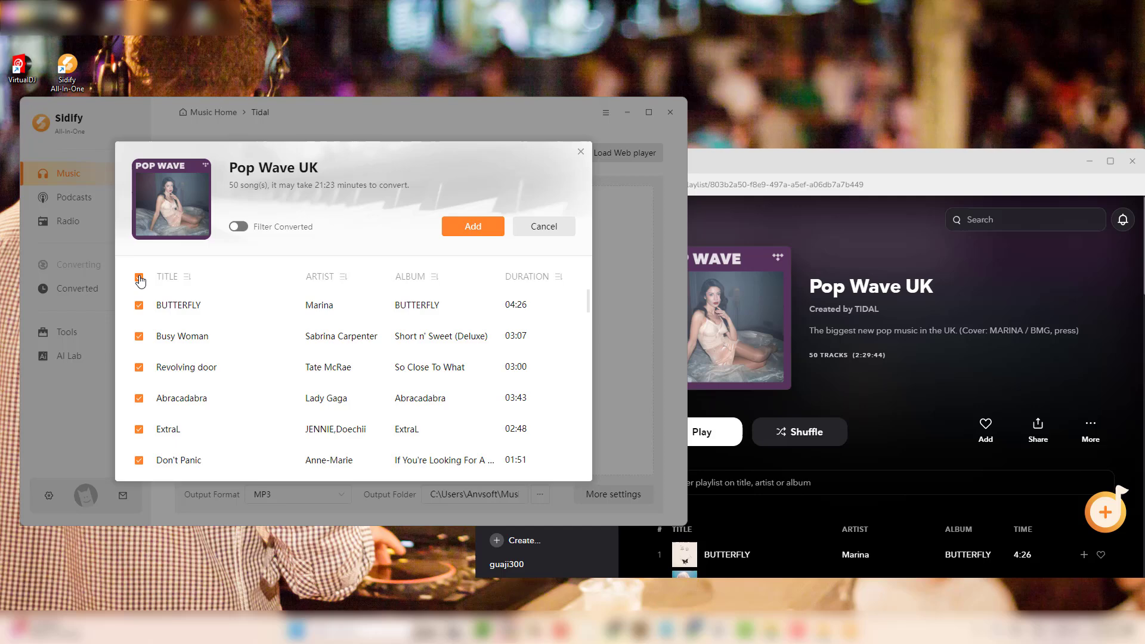
# - Deselect all songs and check only BUTTERFLY and Born Again
pyautogui.click(139, 277)
pyautogui.click(139, 305)
pyautogui.scroll(-2, 141, 349)
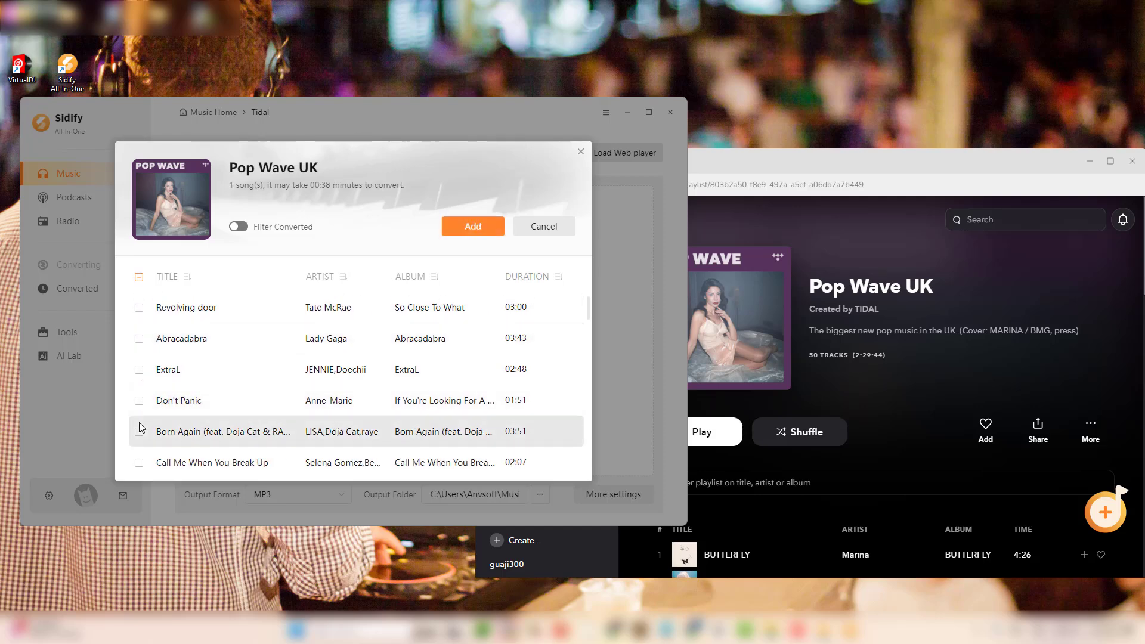
pyautogui.click(139, 432)
# - Add the two songs, convert them, complete the job, and minimize the Tidal web player
pyautogui.click(473, 225)
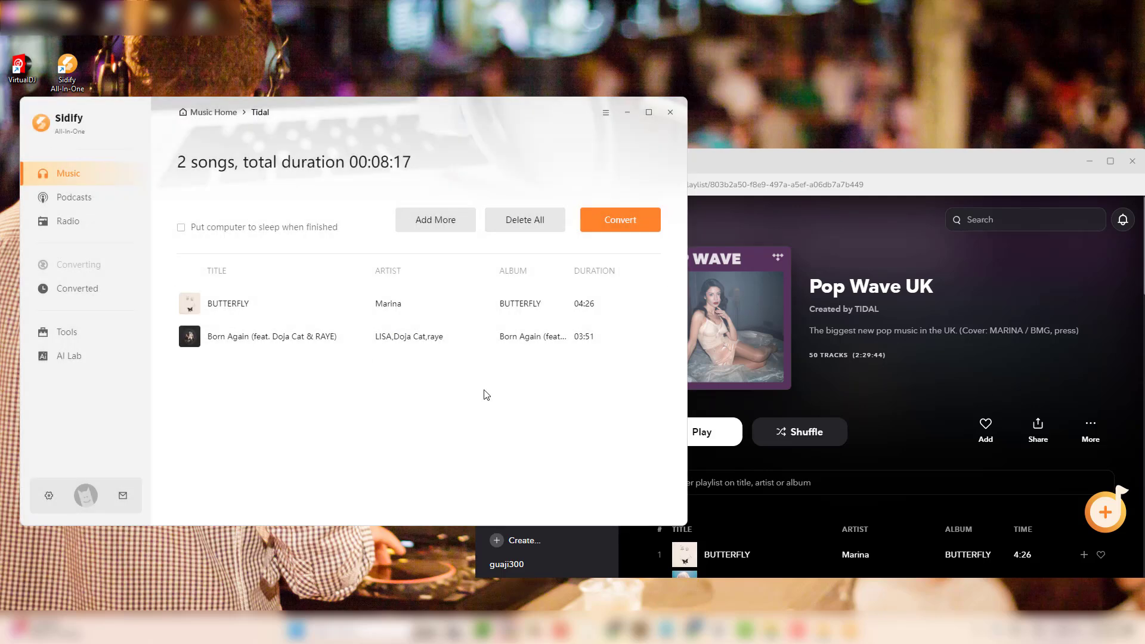
pyautogui.click(621, 220)
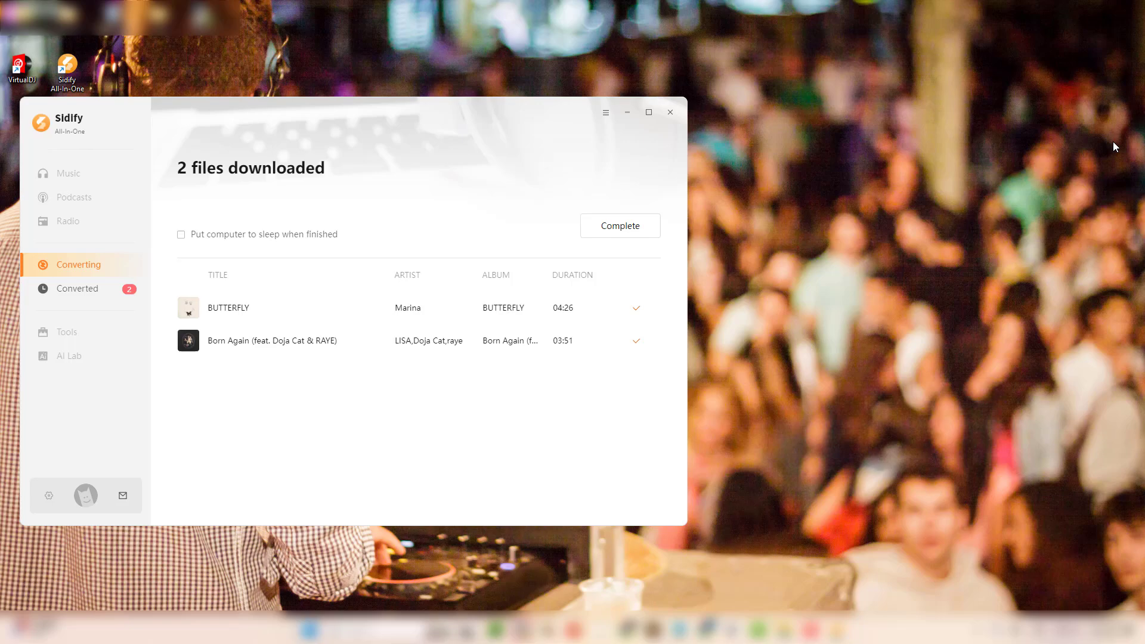
pyautogui.click(627, 225)
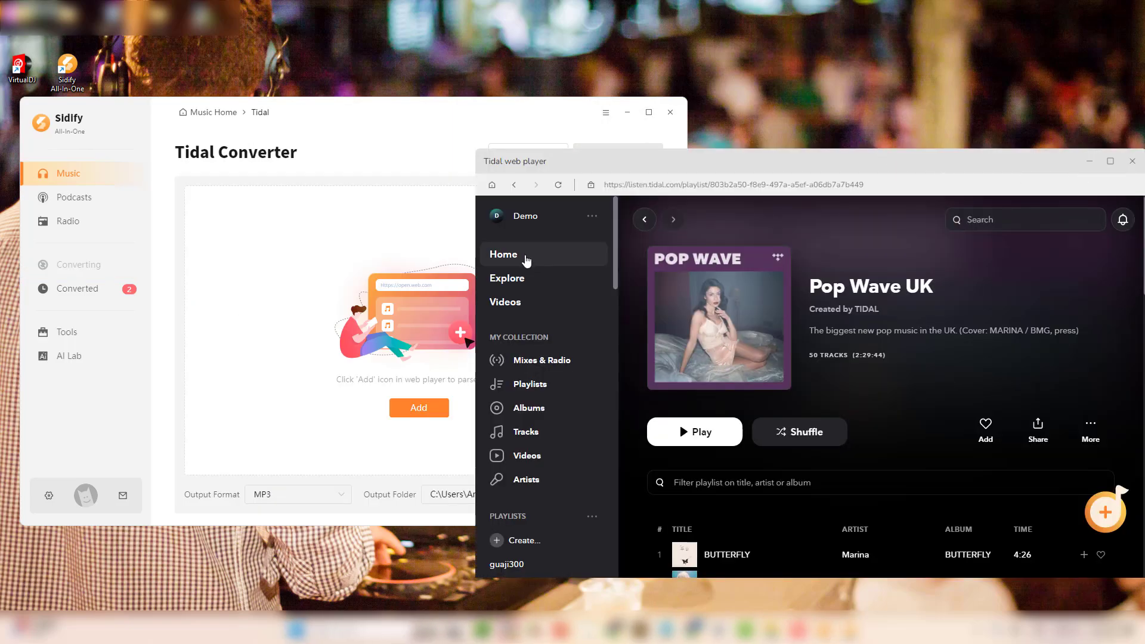
pyautogui.click(1088, 163)
# - From Music Home, view the Converted list and open the folder holding Born Again
pyautogui.click(224, 115)
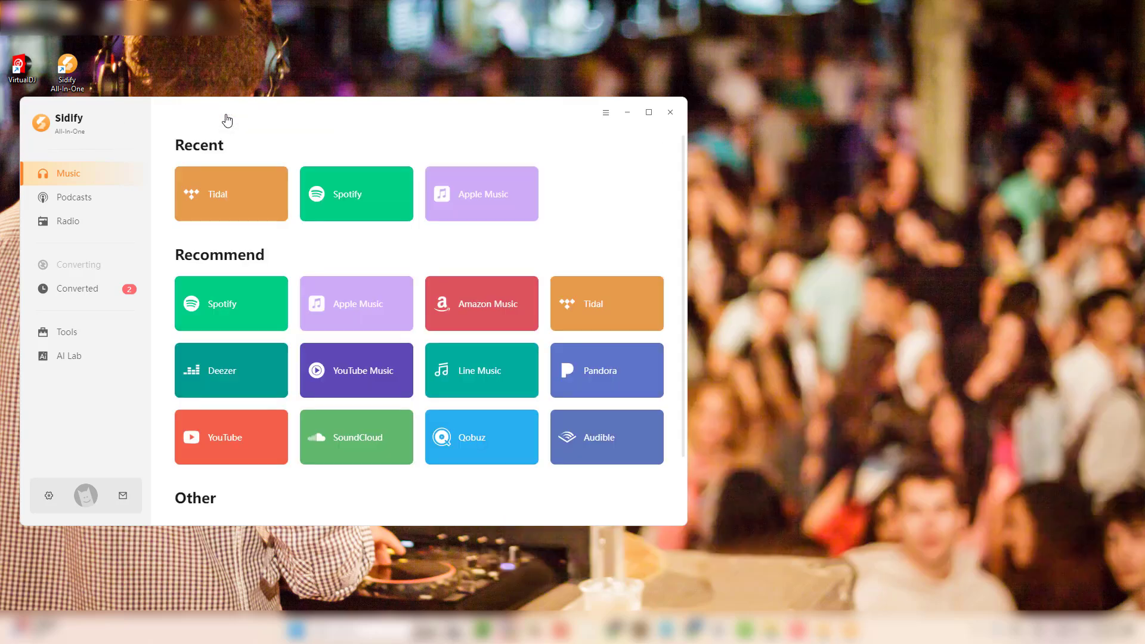
pyautogui.scroll(-3, 473, 291)
pyautogui.scroll(3, 473, 291)
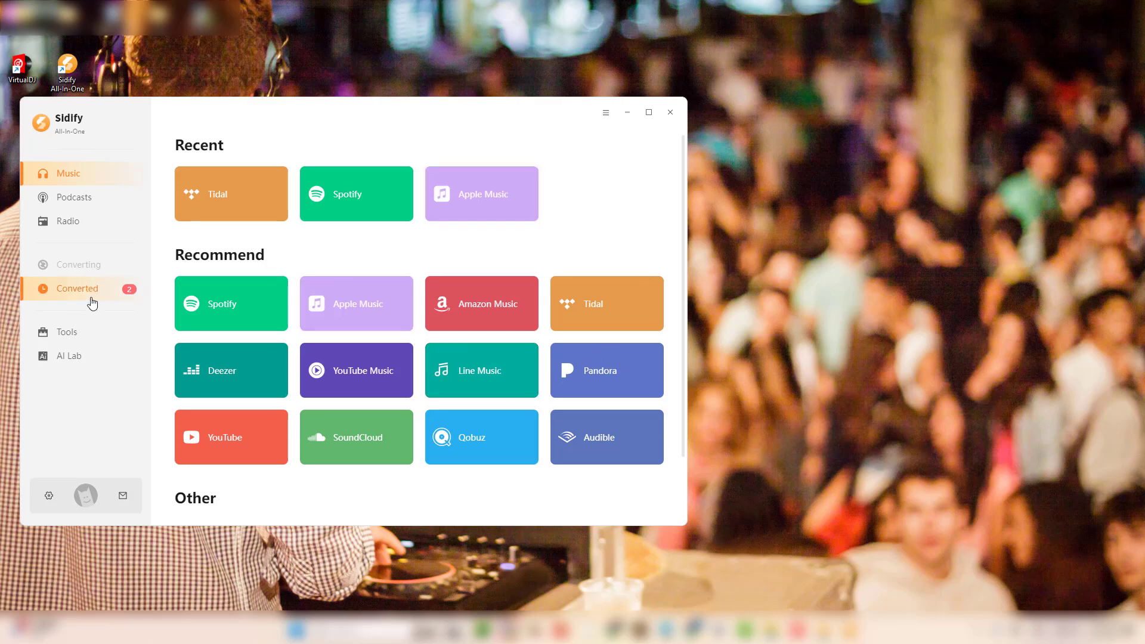
pyautogui.click(77, 288)
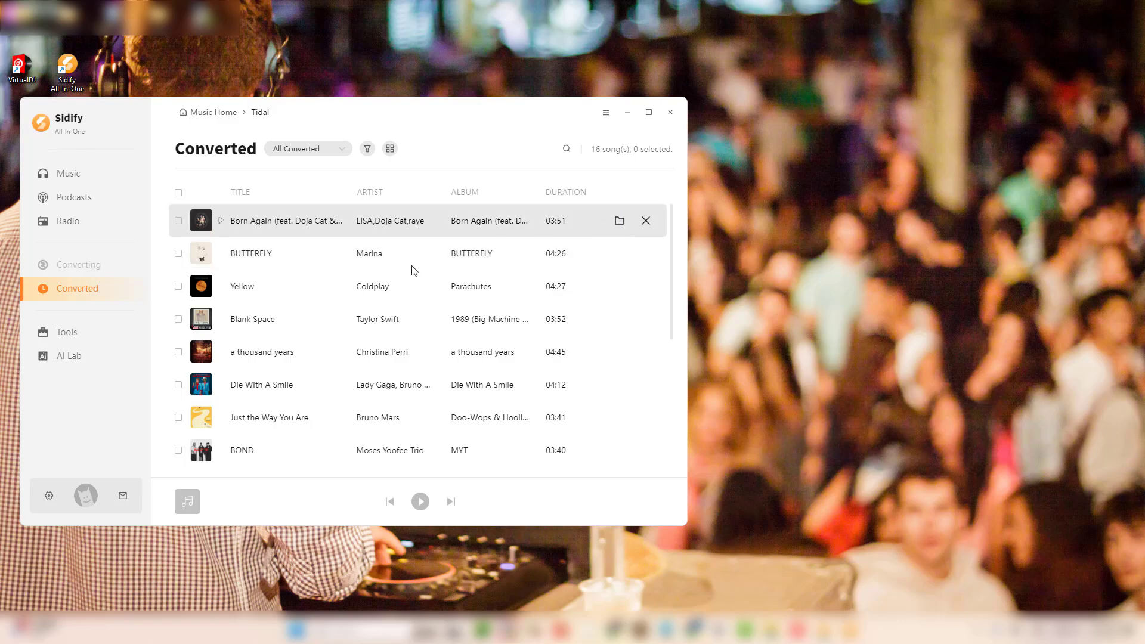
pyautogui.click(620, 222)
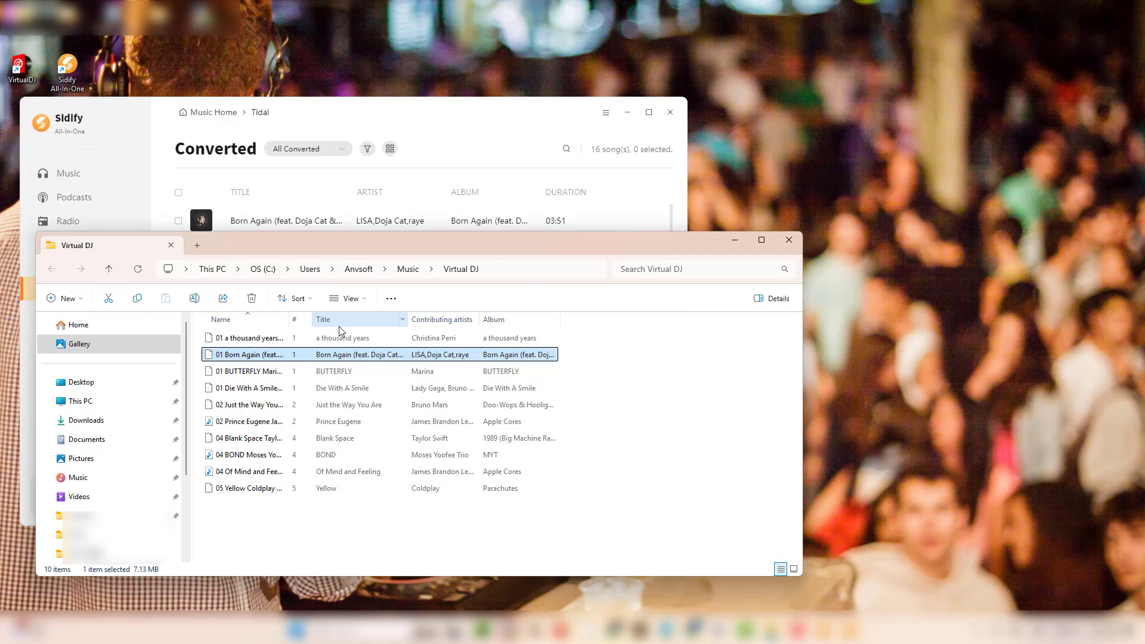
# - Remove the # column, add Date modified and Type columns, and sort files by type
pyautogui.rightClick(300, 324)
pyautogui.click(358, 382)
pyautogui.rightClick(505, 324)
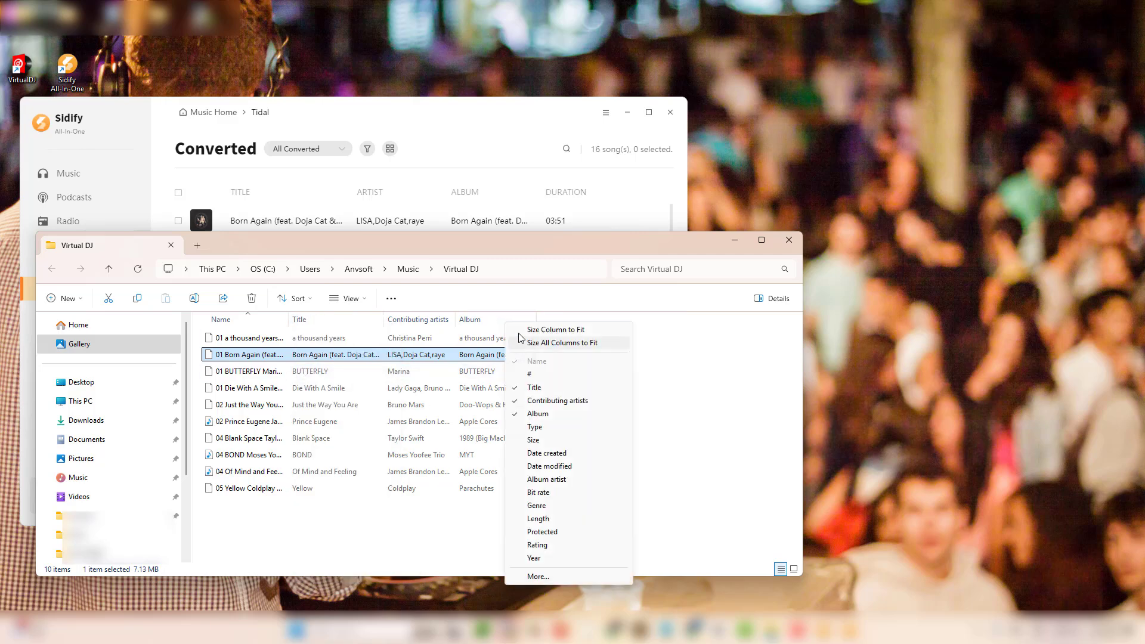
pyautogui.click(555, 467)
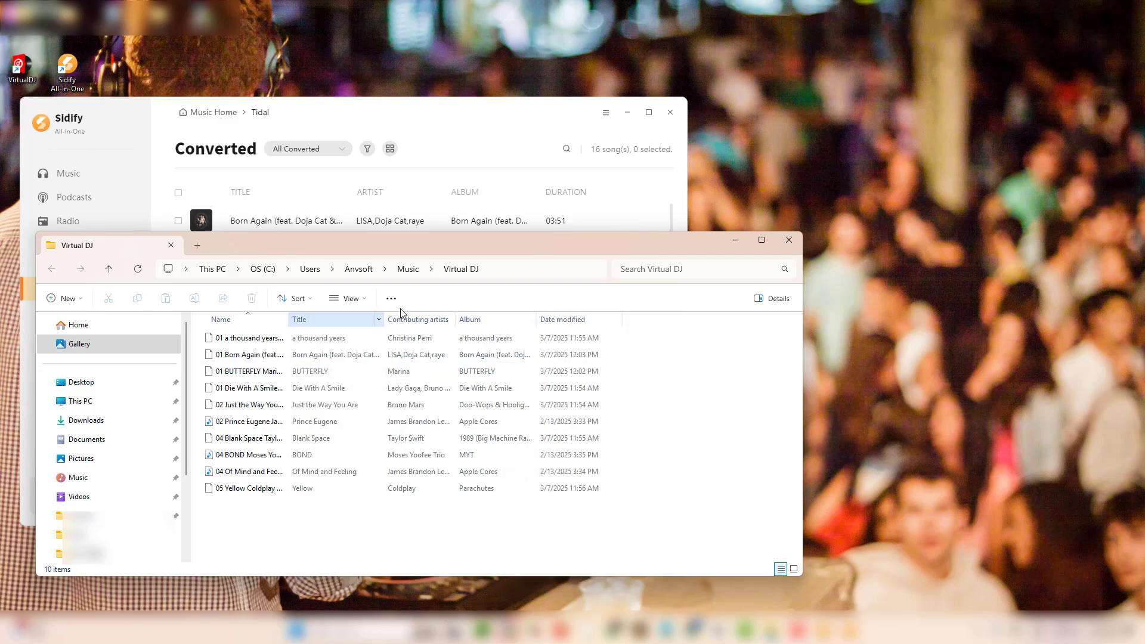
pyautogui.rightClick(570, 322)
pyautogui.click(609, 422)
pyautogui.click(640, 319)
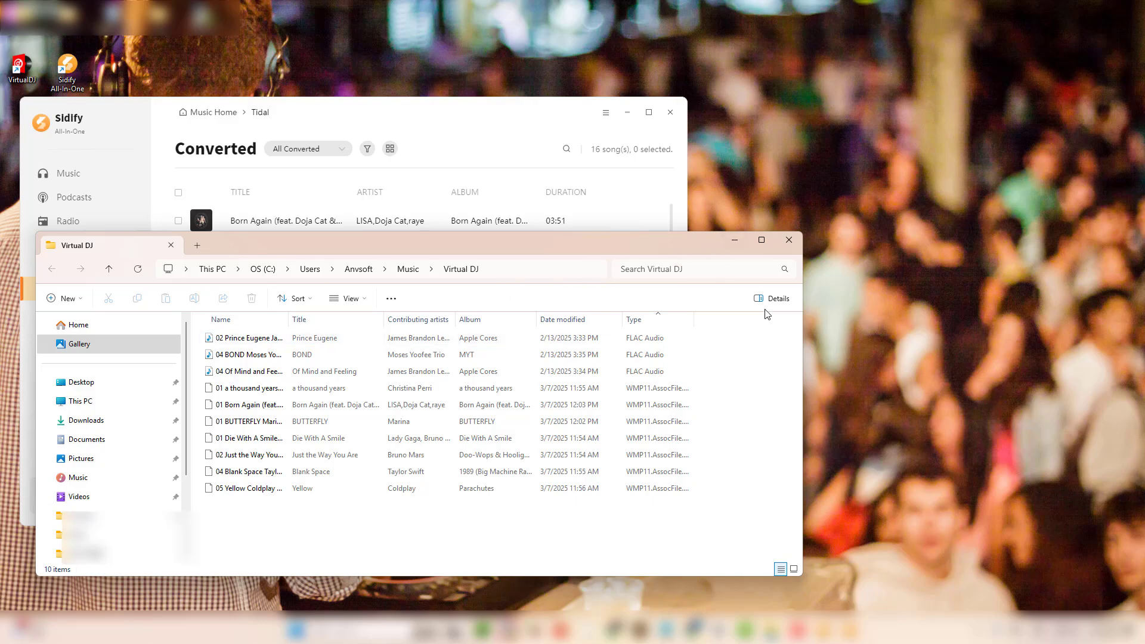
# - Minimize the Virtual DJ folder window and the Sidify window
pyautogui.click(733, 240)
pyautogui.click(628, 113)
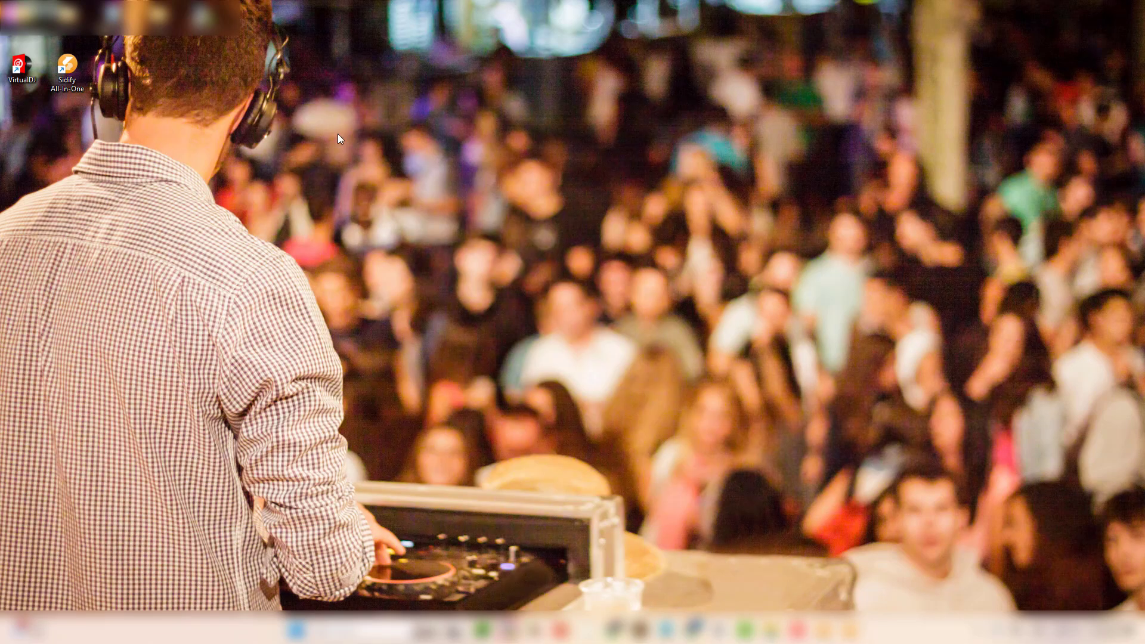
# - Launch Virtual DJ, skip the account connection, and browse Music to the Virtual DJ folder
pyautogui.doubleClick(21, 64)
pyautogui.click(707, 202)
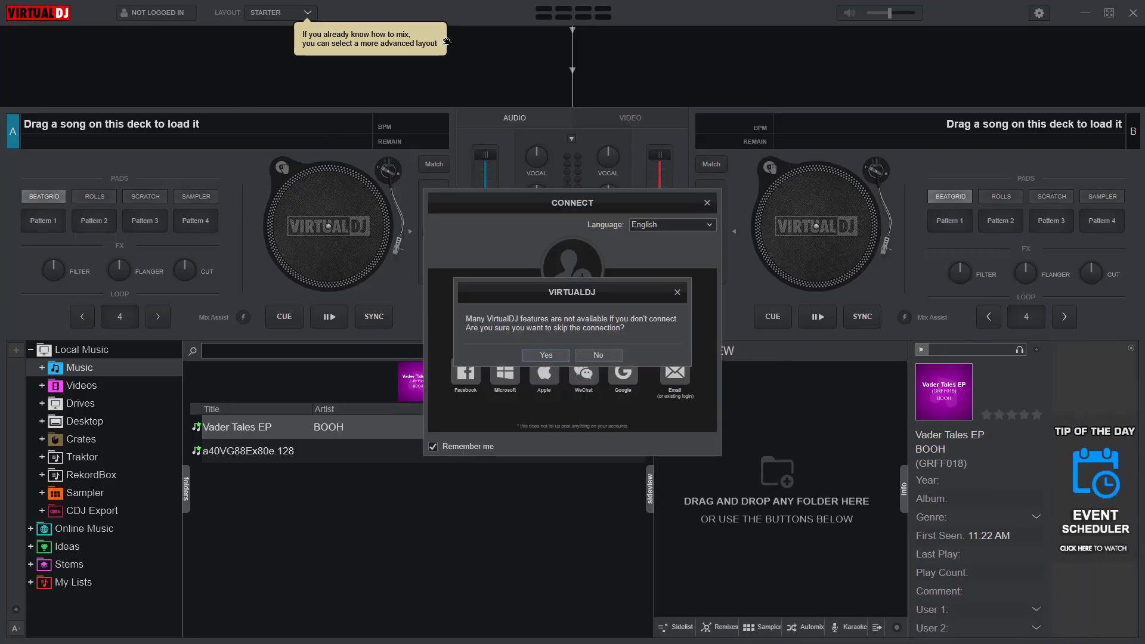
pyautogui.click(546, 356)
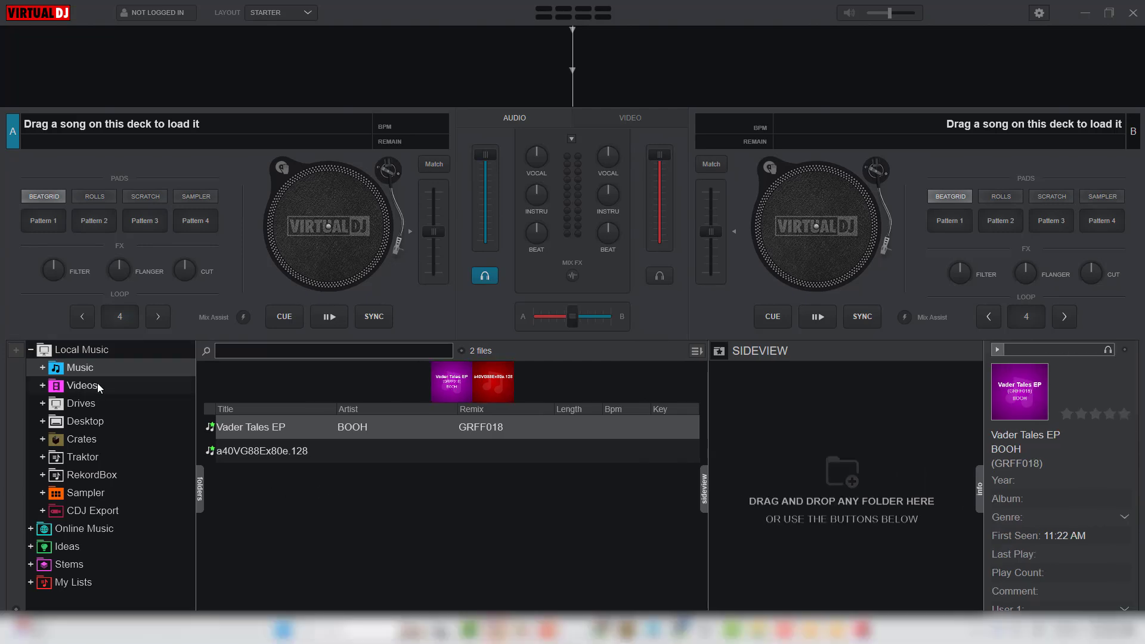
pyautogui.click(79, 369)
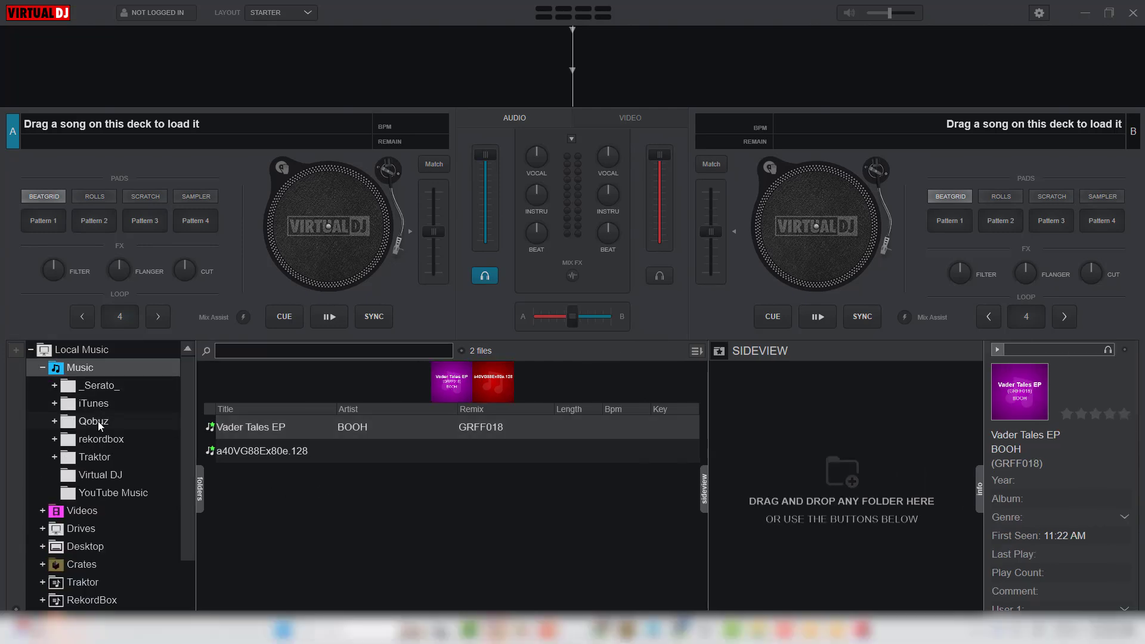
pyautogui.click(90, 475)
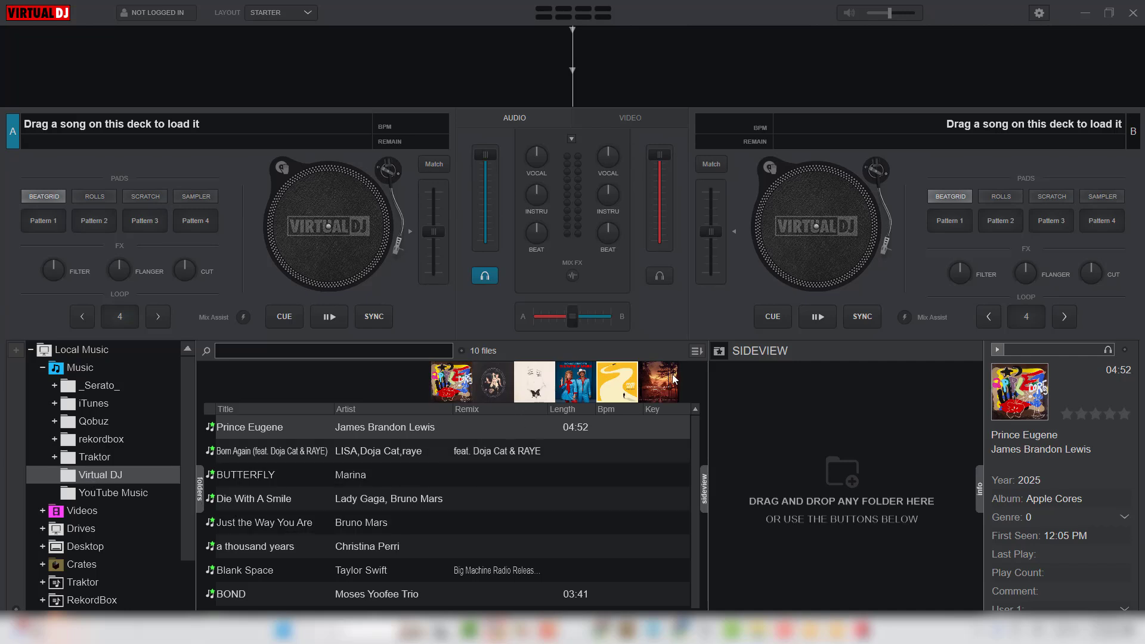
pyautogui.scroll(-1, 537, 483)
pyautogui.scroll(1, 501, 510)
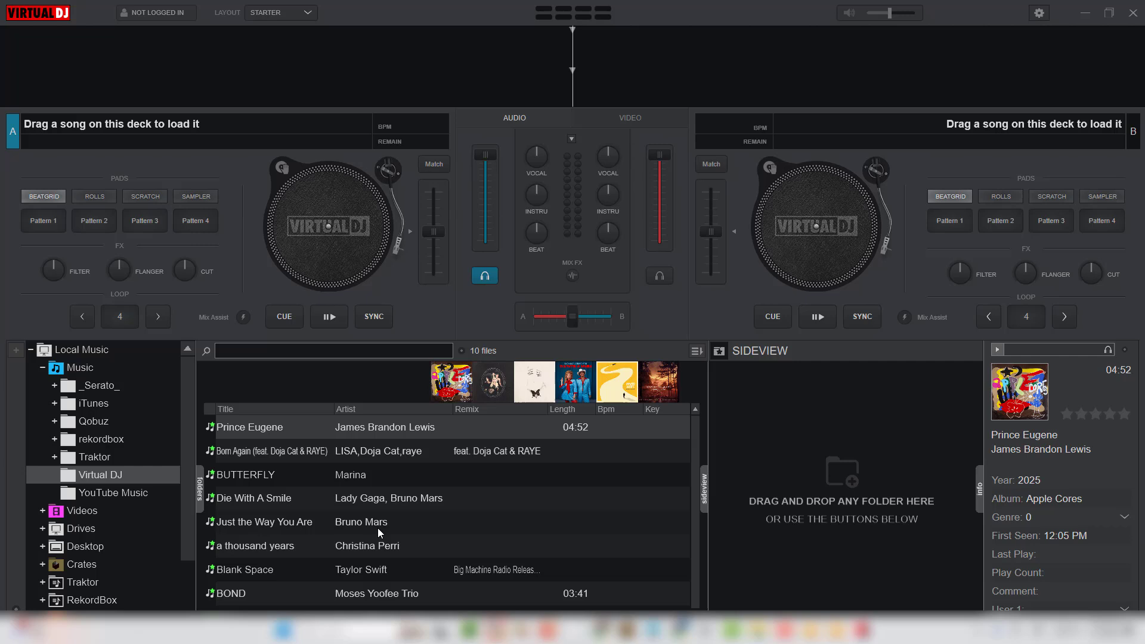
# - Load Die With A Smile onto deck A and Blank Space onto deck B
pyautogui.click(315, 522)
pyautogui.click(304, 501)
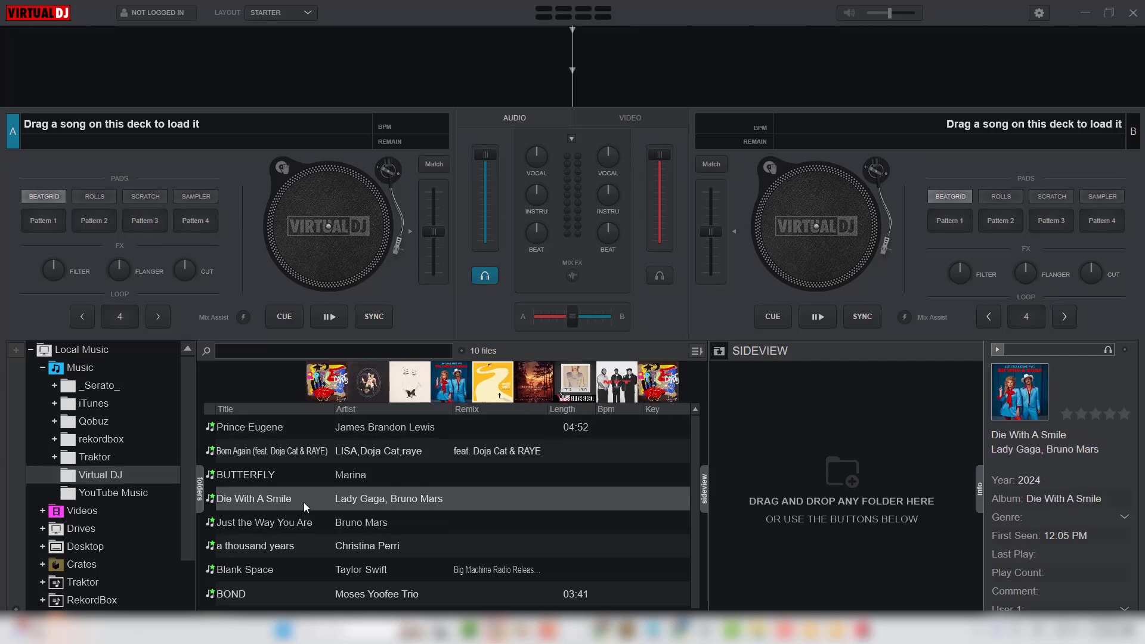
pyautogui.moveTo(289, 501); pyautogui.dragTo(358, 233)
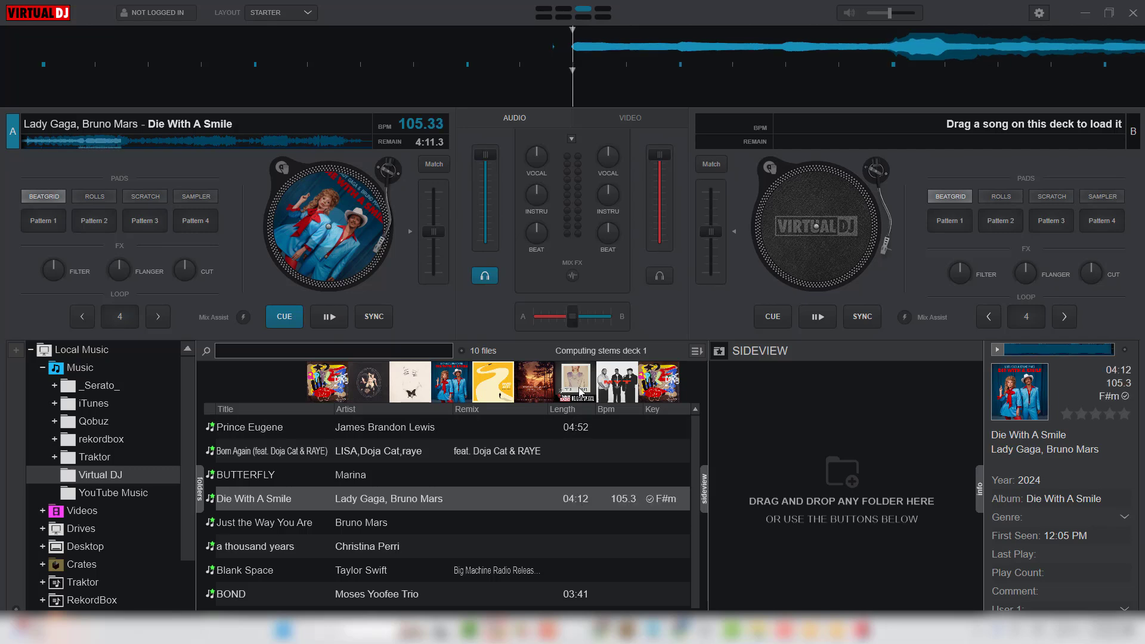
pyautogui.click(280, 569)
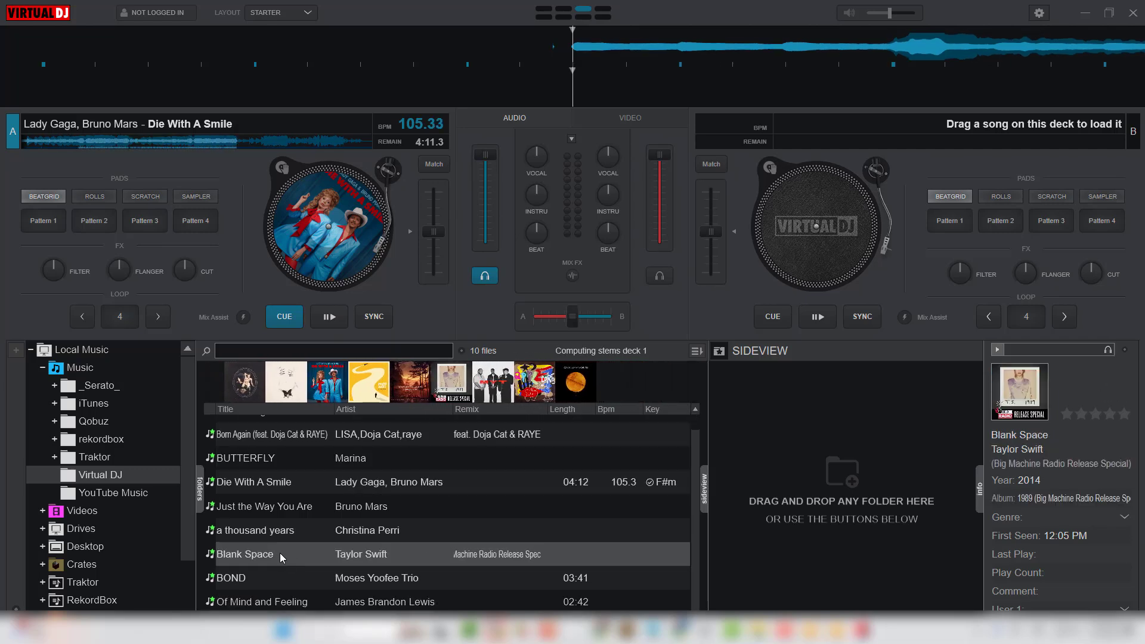
pyautogui.moveTo(281, 556); pyautogui.dragTo(810, 246)
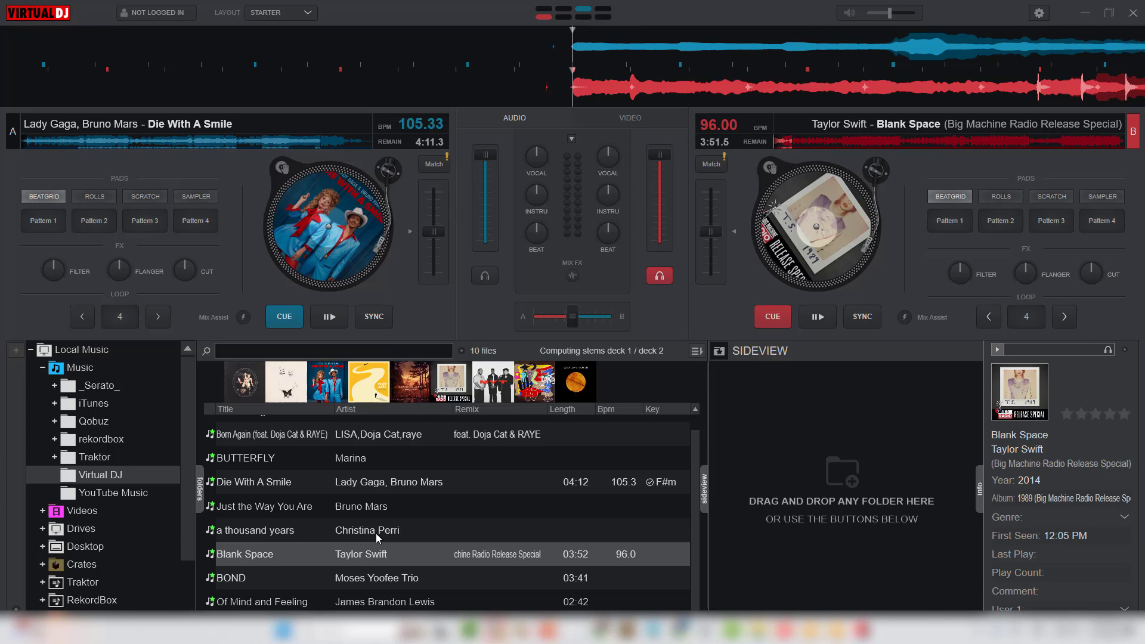